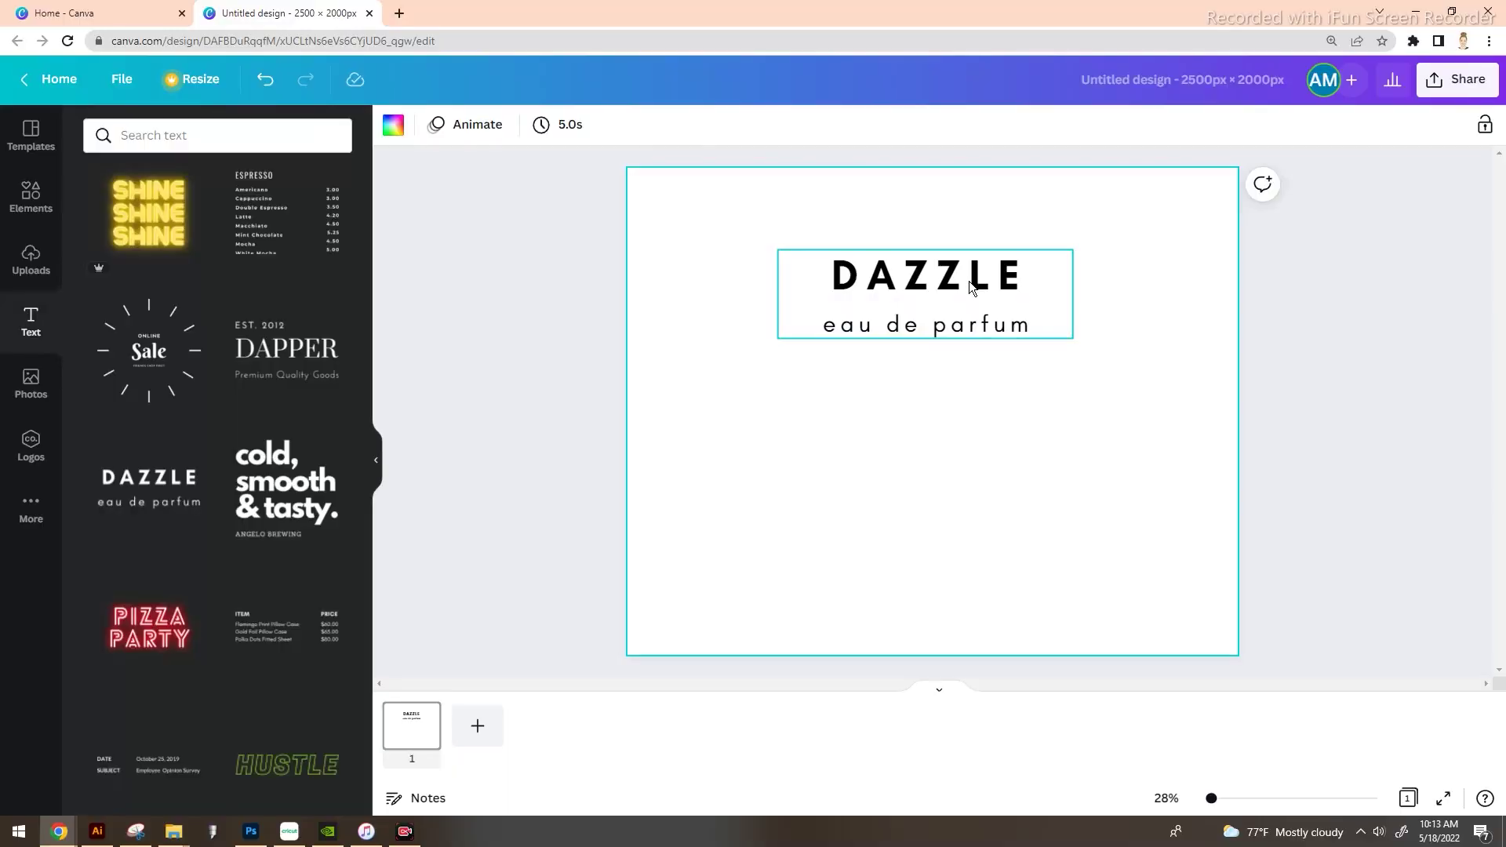
Replace the heading "DAZZLE" with "AMCX STUDIO", widen its text box to fit one line, and centre the text group on the page.
left_click_drag(971, 278, 956, 251)
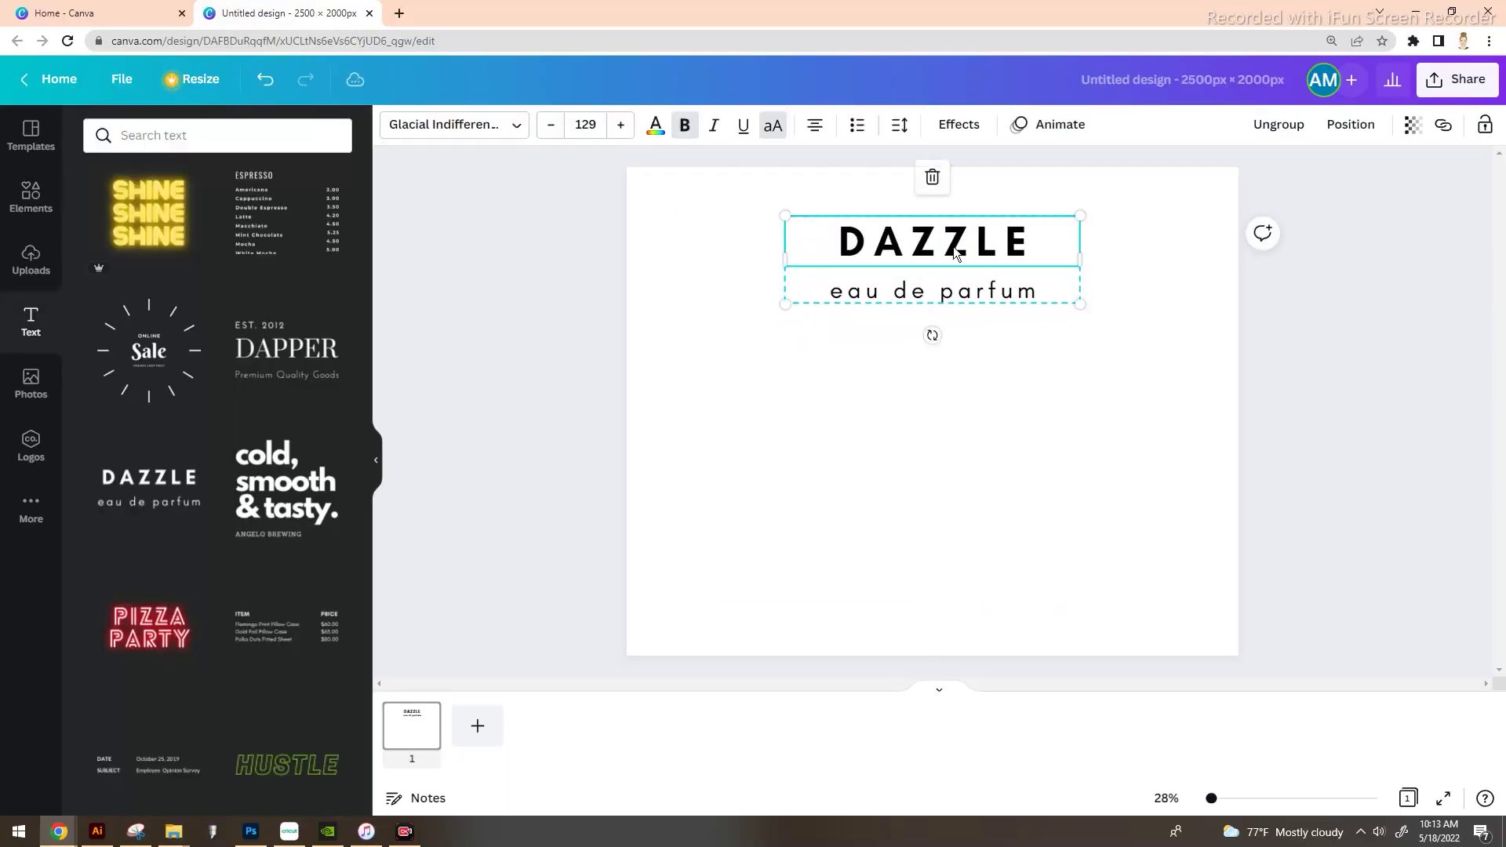
double_click(1010, 250)
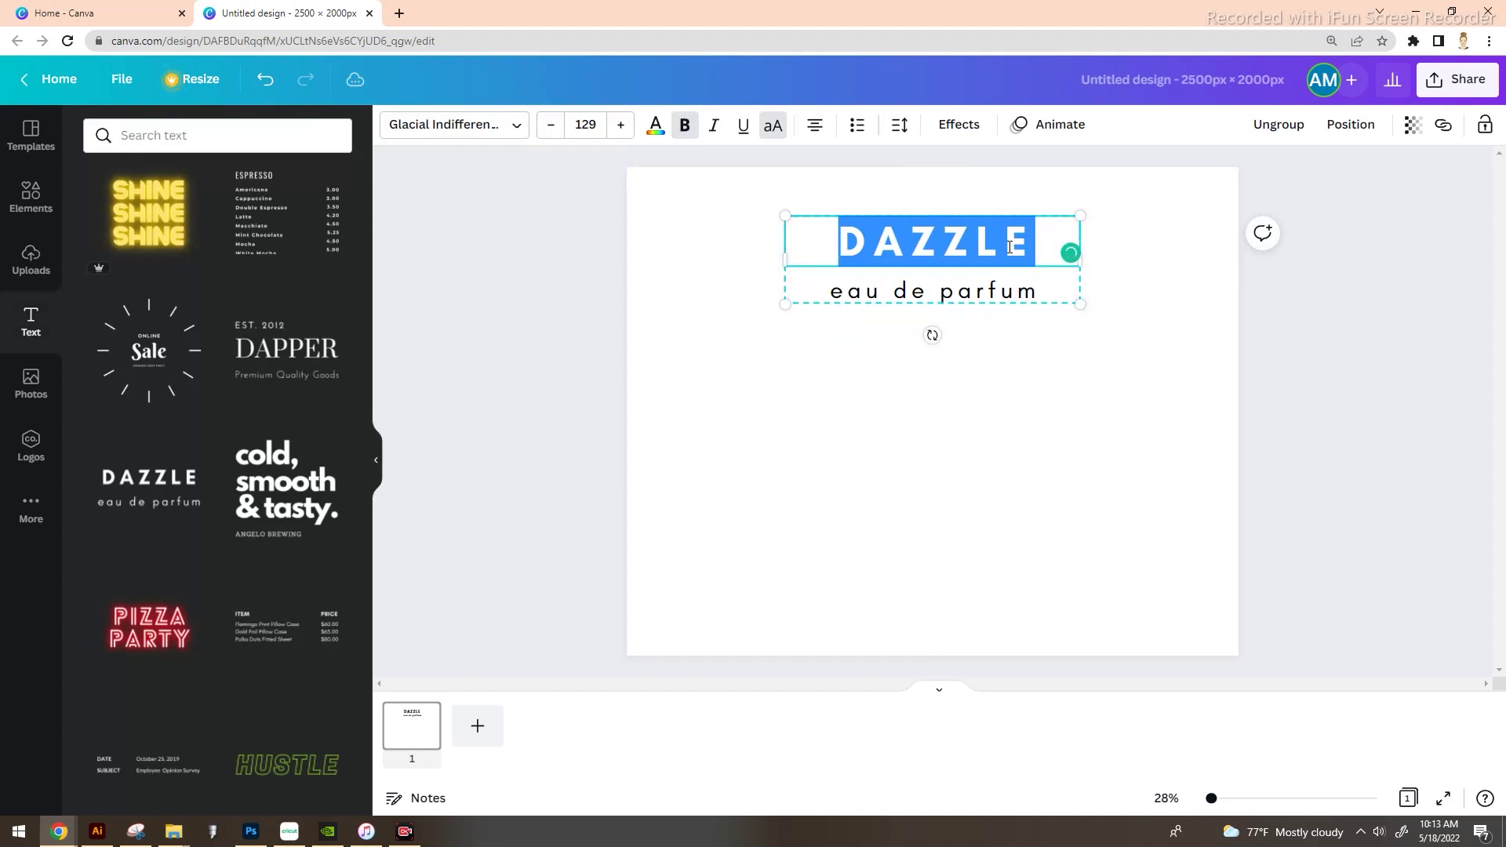
type("AMCX STD")
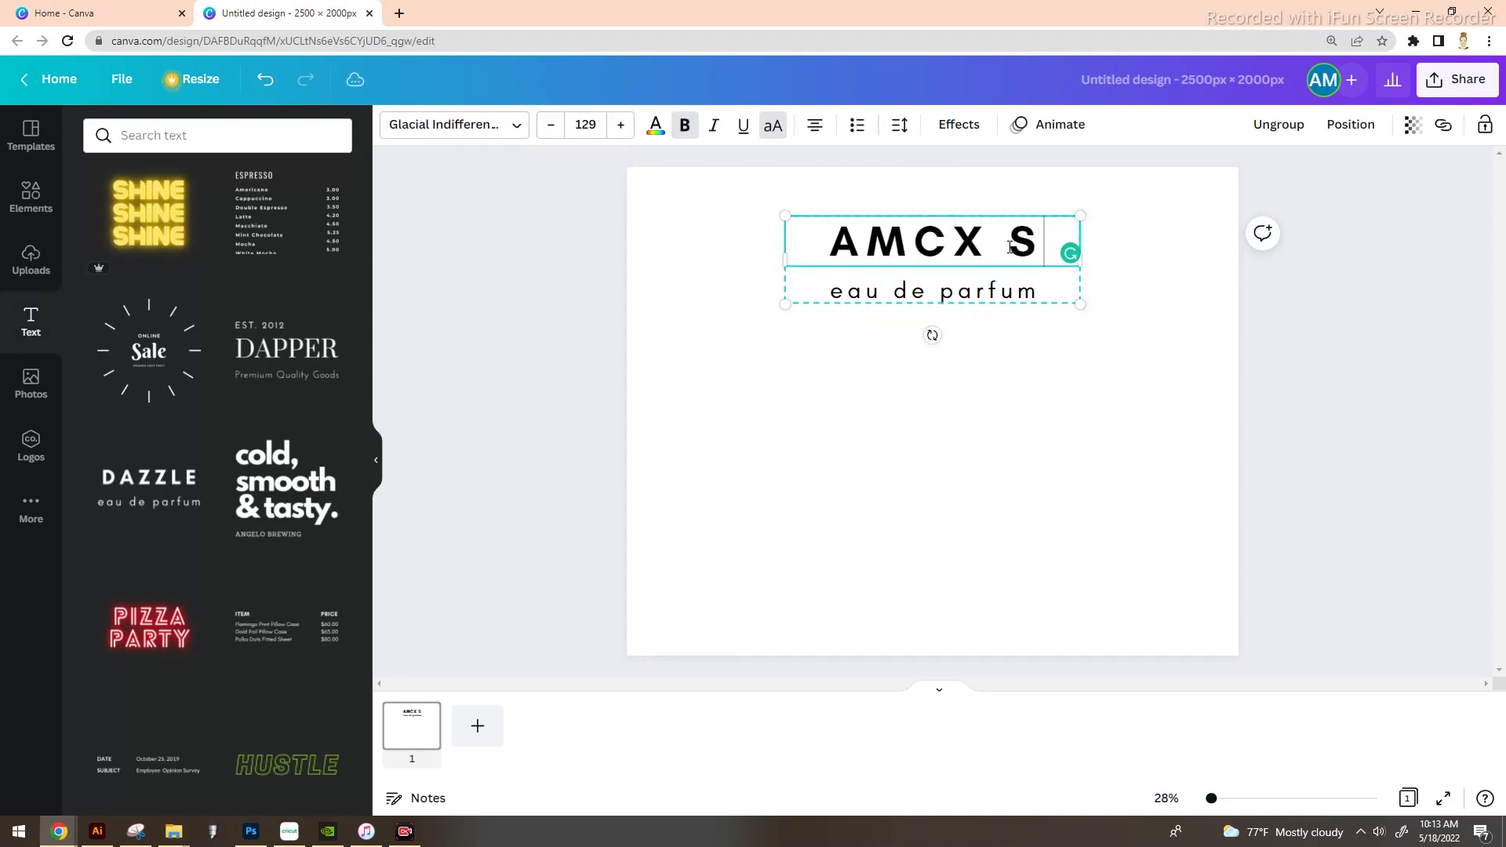
key("BackSpace")
type("UDIO")
left_click_drag(1082, 266, 1188, 259)
left_click(1080, 397)
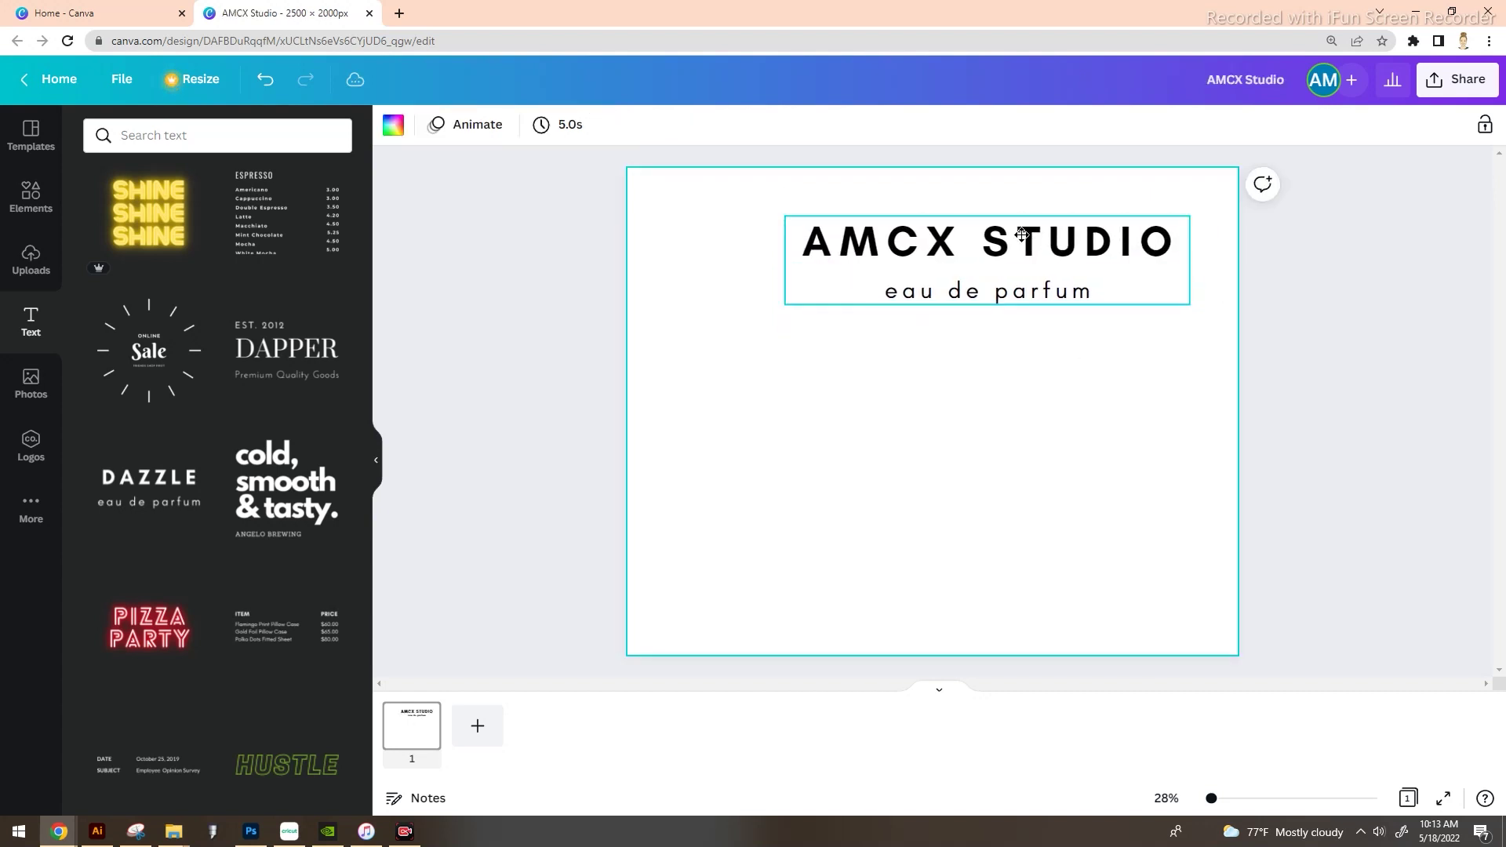
left_click_drag(1023, 234, 967, 234)
Replace the subtitle "eau de parfum" with "vinyl color chart" and move the text group up closer to the page's upper edge.
double_click(947, 290)
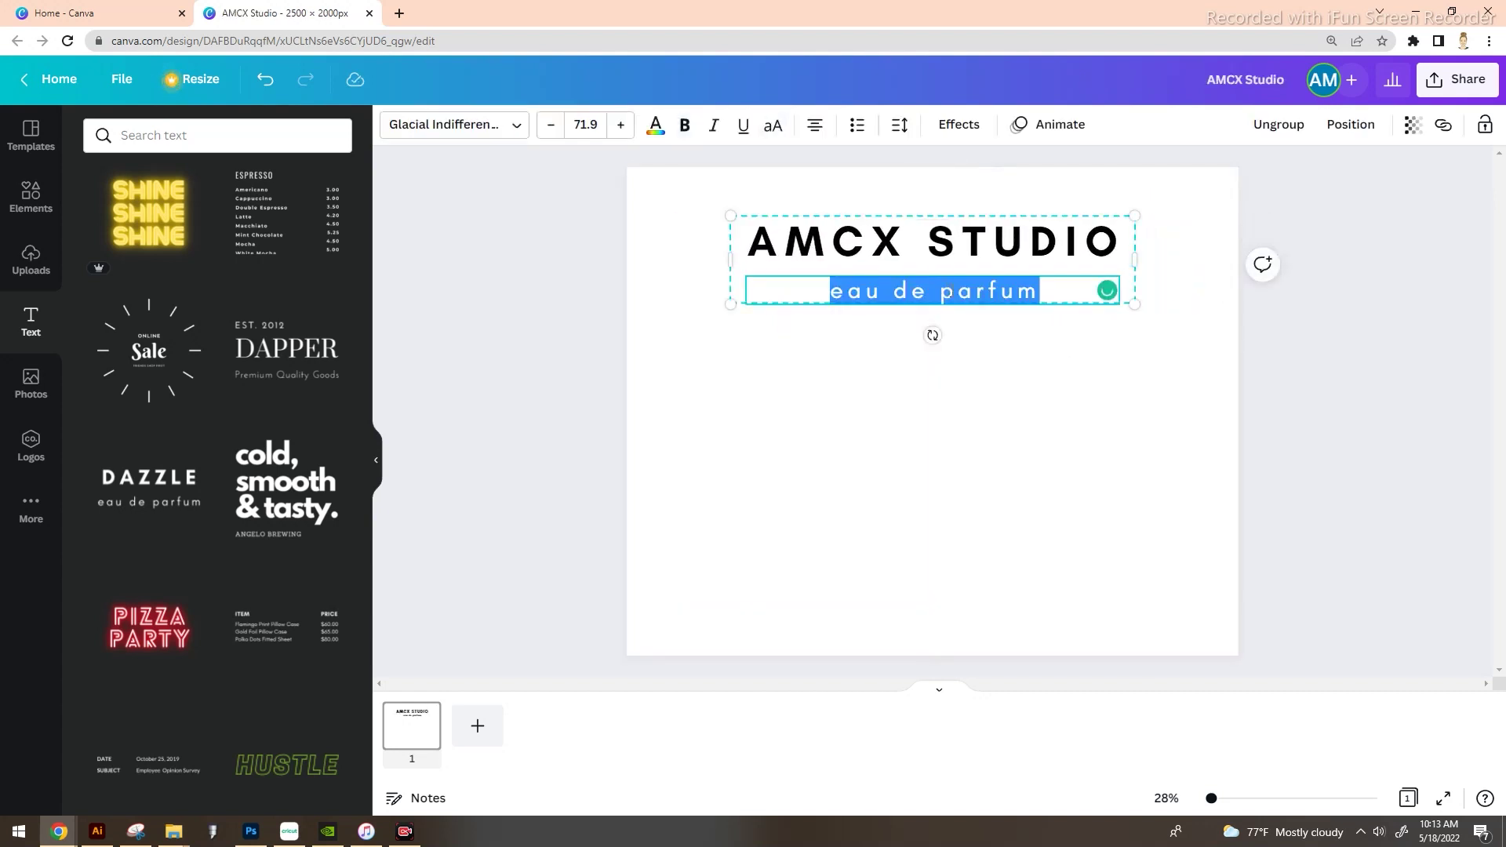
type("vinyl colro cha")
key("BackSpace")
key("BackSpace")
key("BackSpace")
key("BackSpace")
key("BackSpace")
key("BackSpace")
type("or chart")
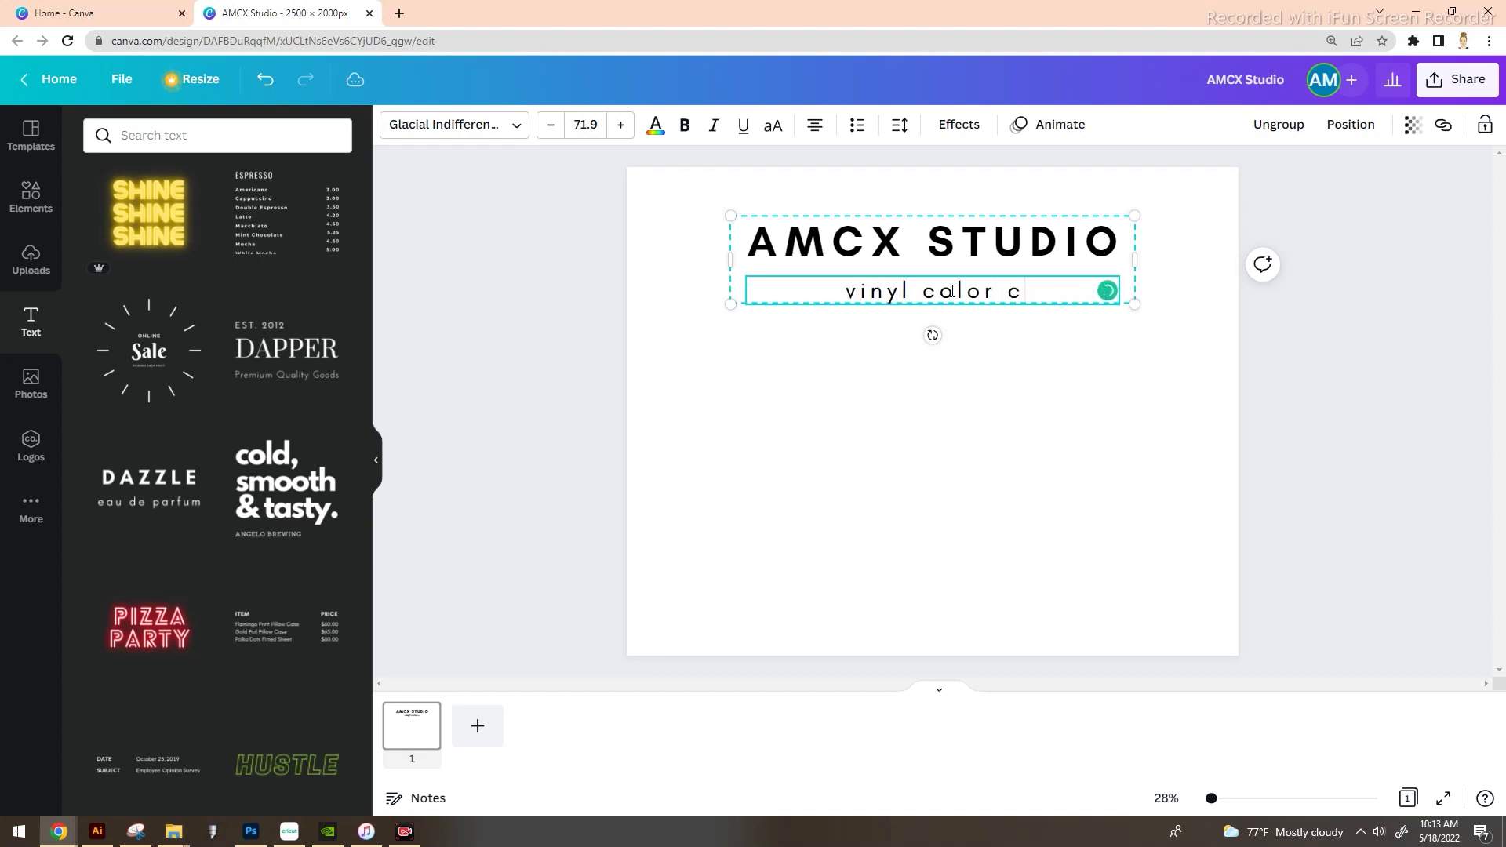
left_click(995, 450)
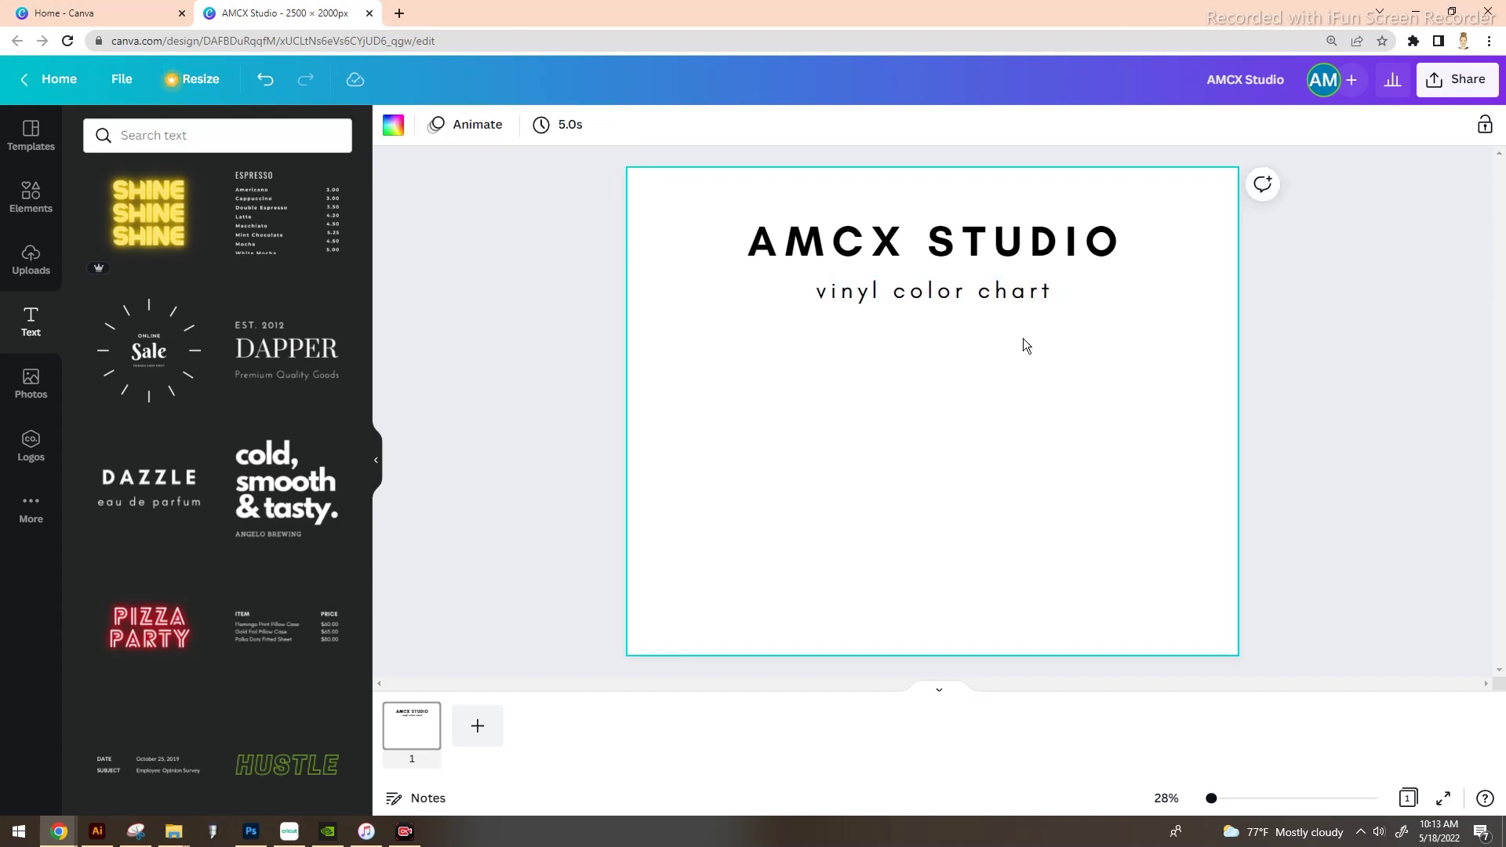
left_click_drag(1003, 239, 1005, 212)
Add a circle shape, shrink it to less than half its size, and place it below the heading near the page's left edge.
left_click(31, 197)
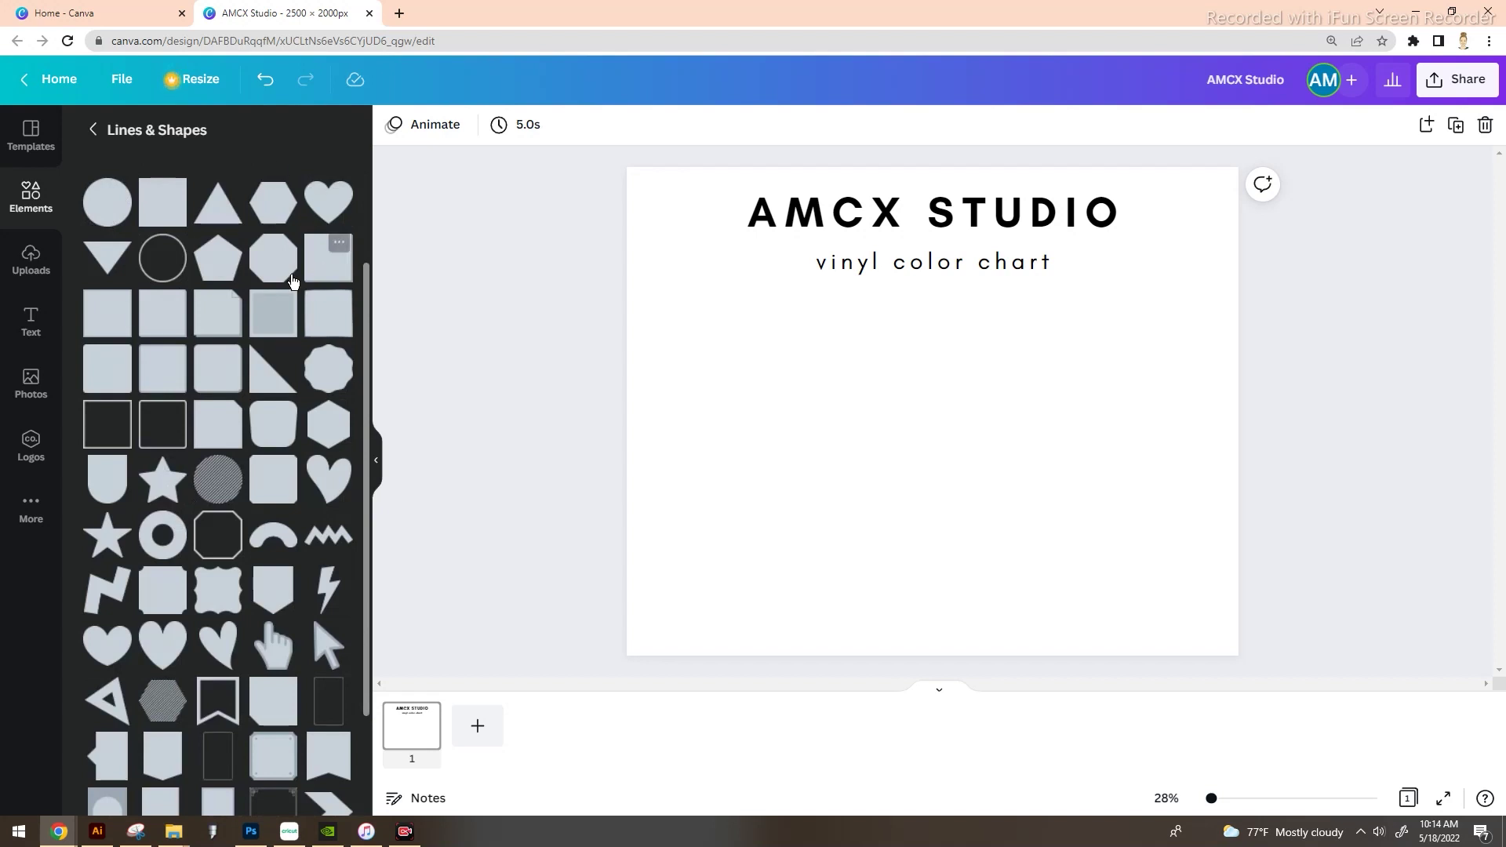
scroll(233, 235, "down", 1)
scroll(333, 282, "down", 2)
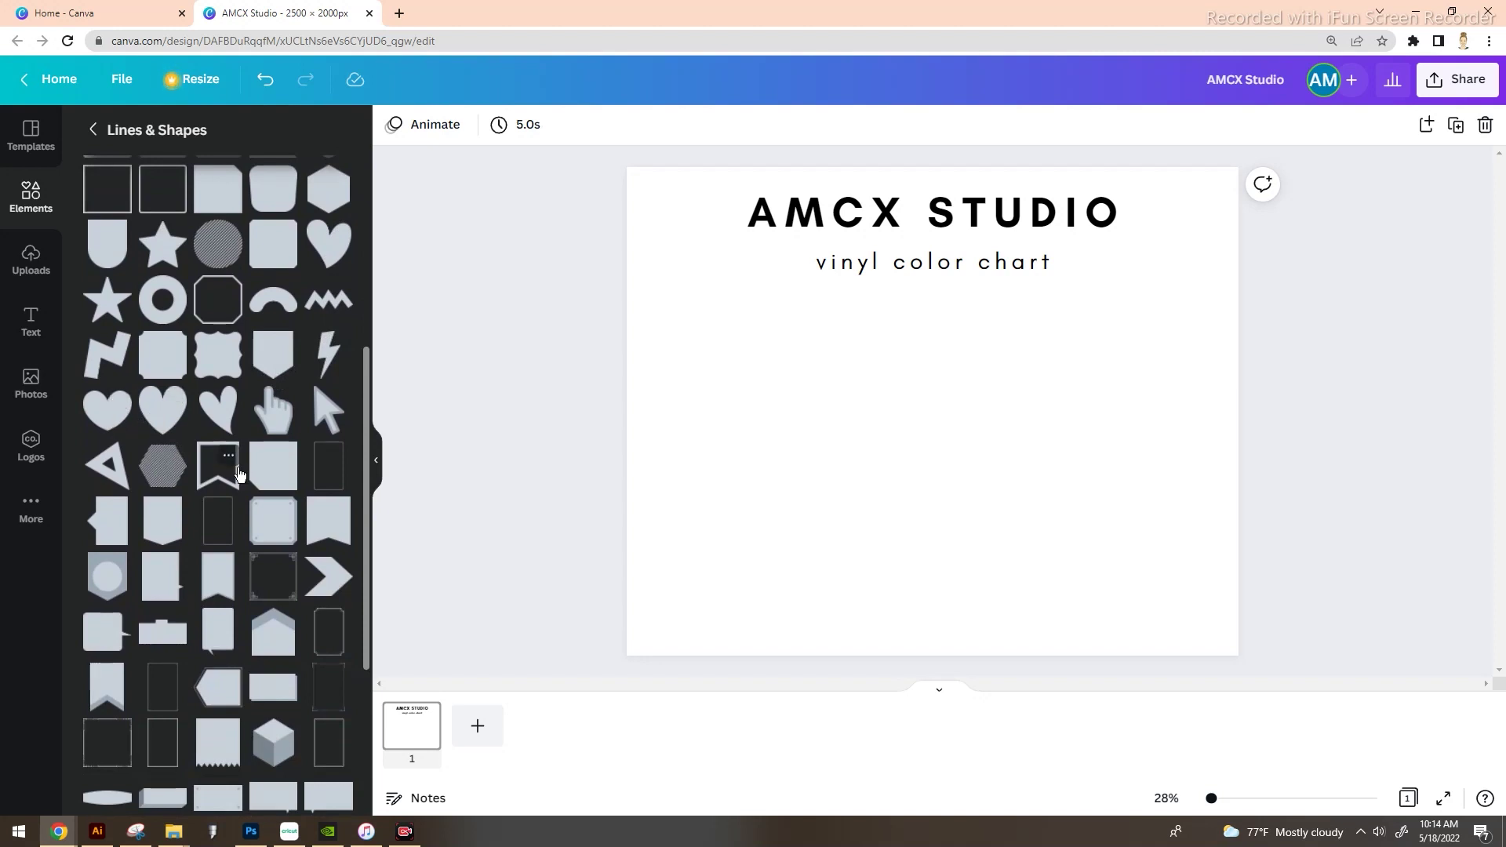
scroll(143, 289, "up", 5)
left_click(126, 380)
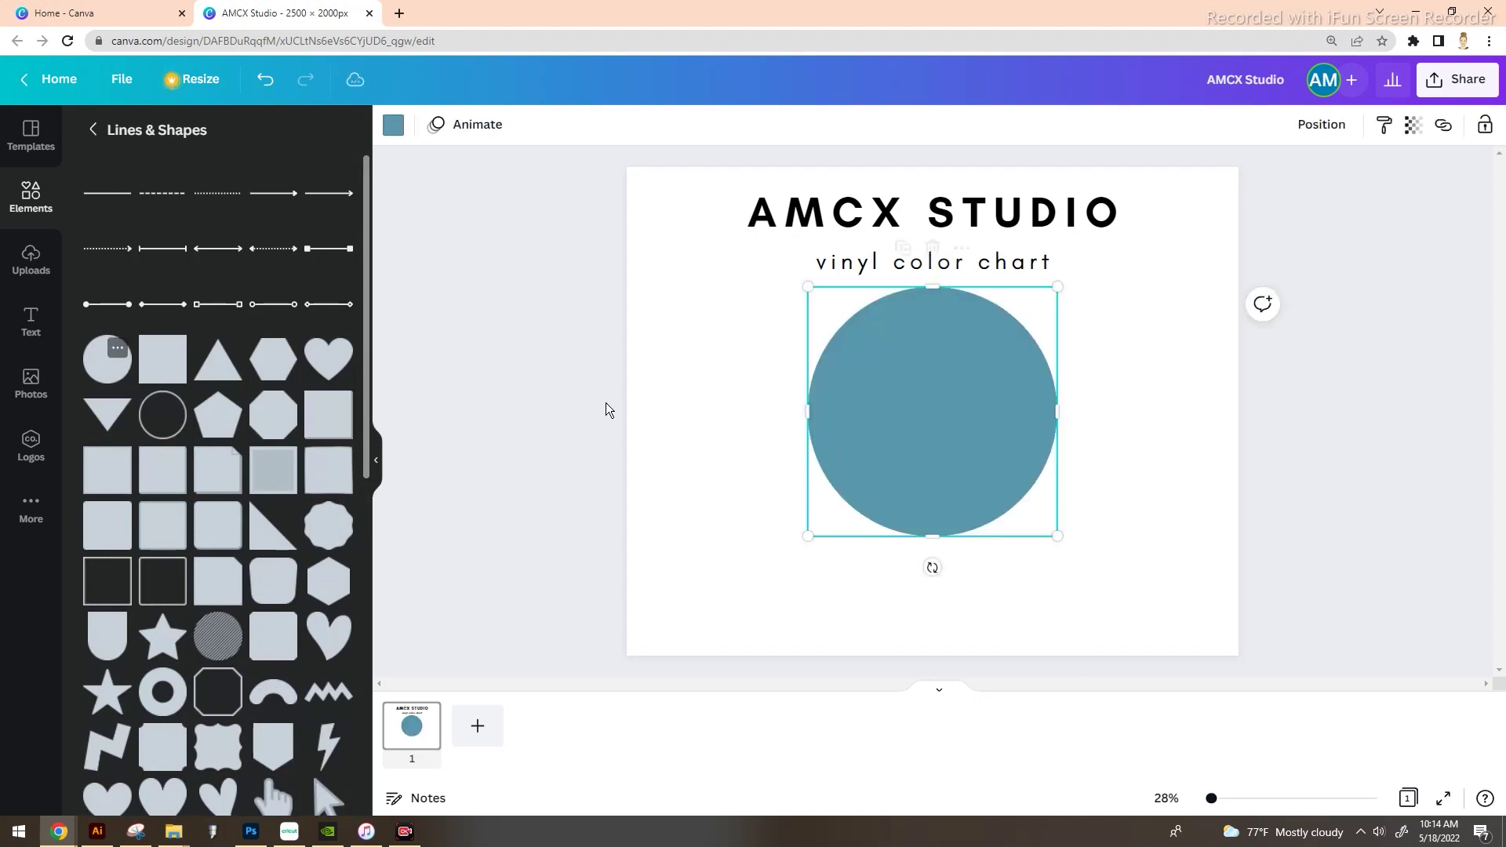
left_click_drag(1072, 291, 924, 436)
left_click_drag(867, 497, 717, 372)
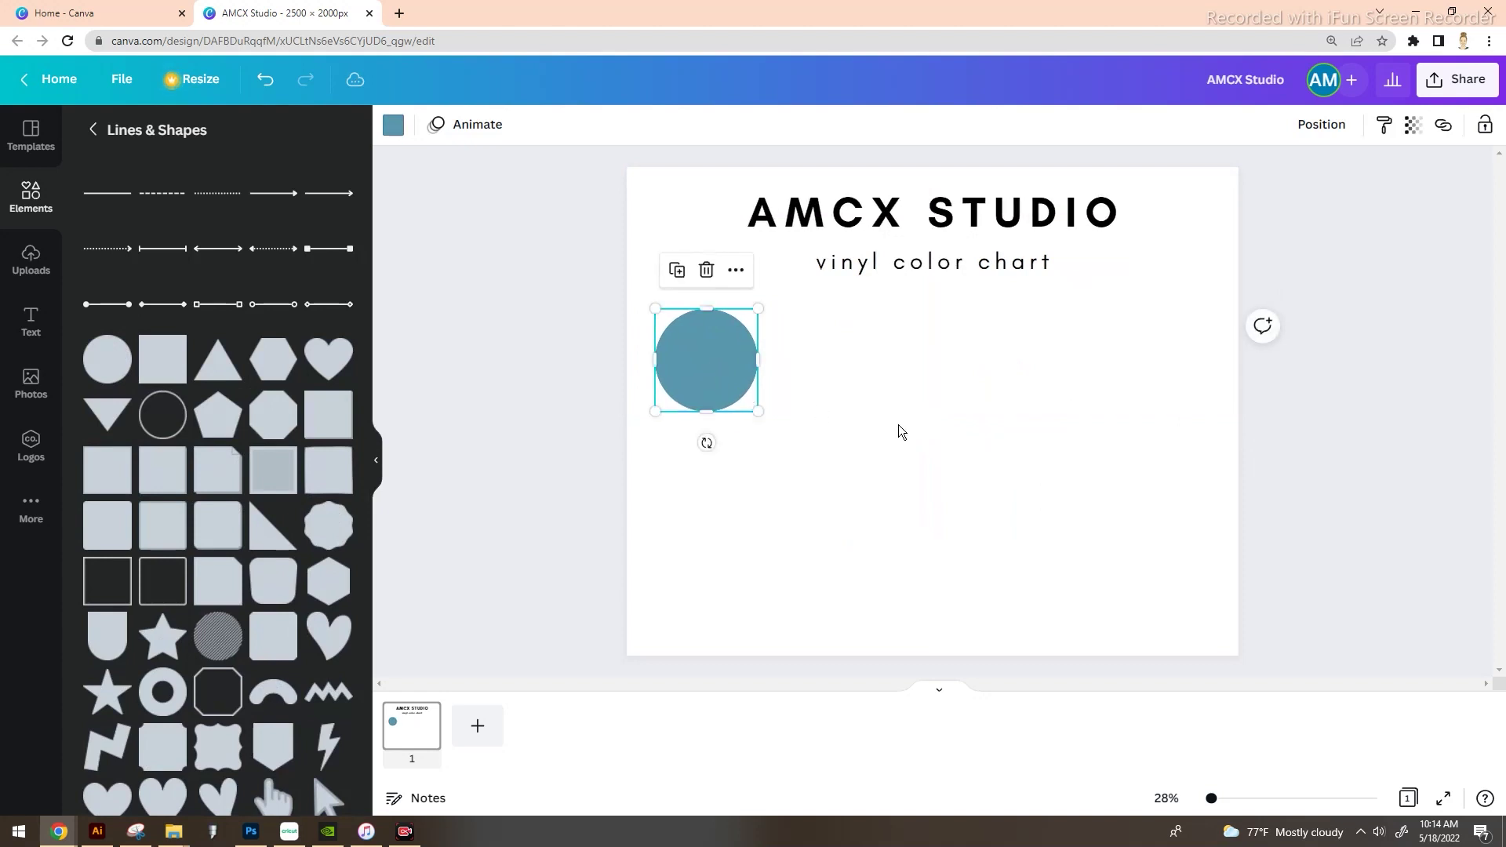
Duplicate the circle and then the pair to build a row of four circles below the subtitle.
key("ctrl+d")
left_click_drag(759, 379, 840, 366)
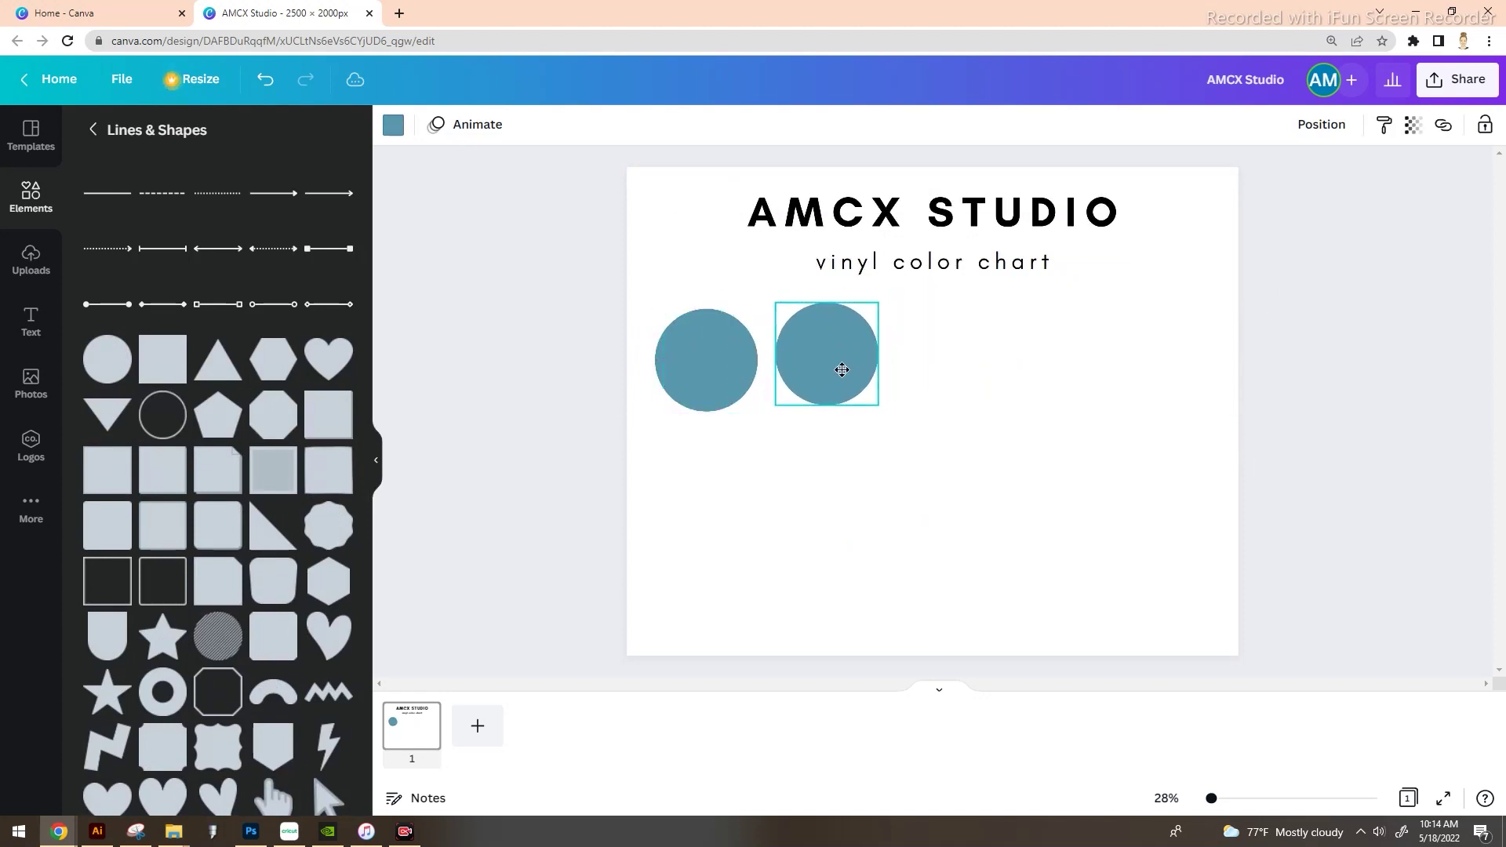
left_click(913, 471)
left_click_drag(912, 471, 688, 339)
key("ctrl+d")
left_click_drag(827, 366, 1059, 357)
Duplicate the row of four circles to form a second row beneath it.
left_click_drag(1137, 493, 680, 335)
left_click_drag(1089, 356, 1122, 526)
key("ctrl+d")
Move both rows of circles slightly lower on the page.
left_click_drag(1209, 363, 599, 350)
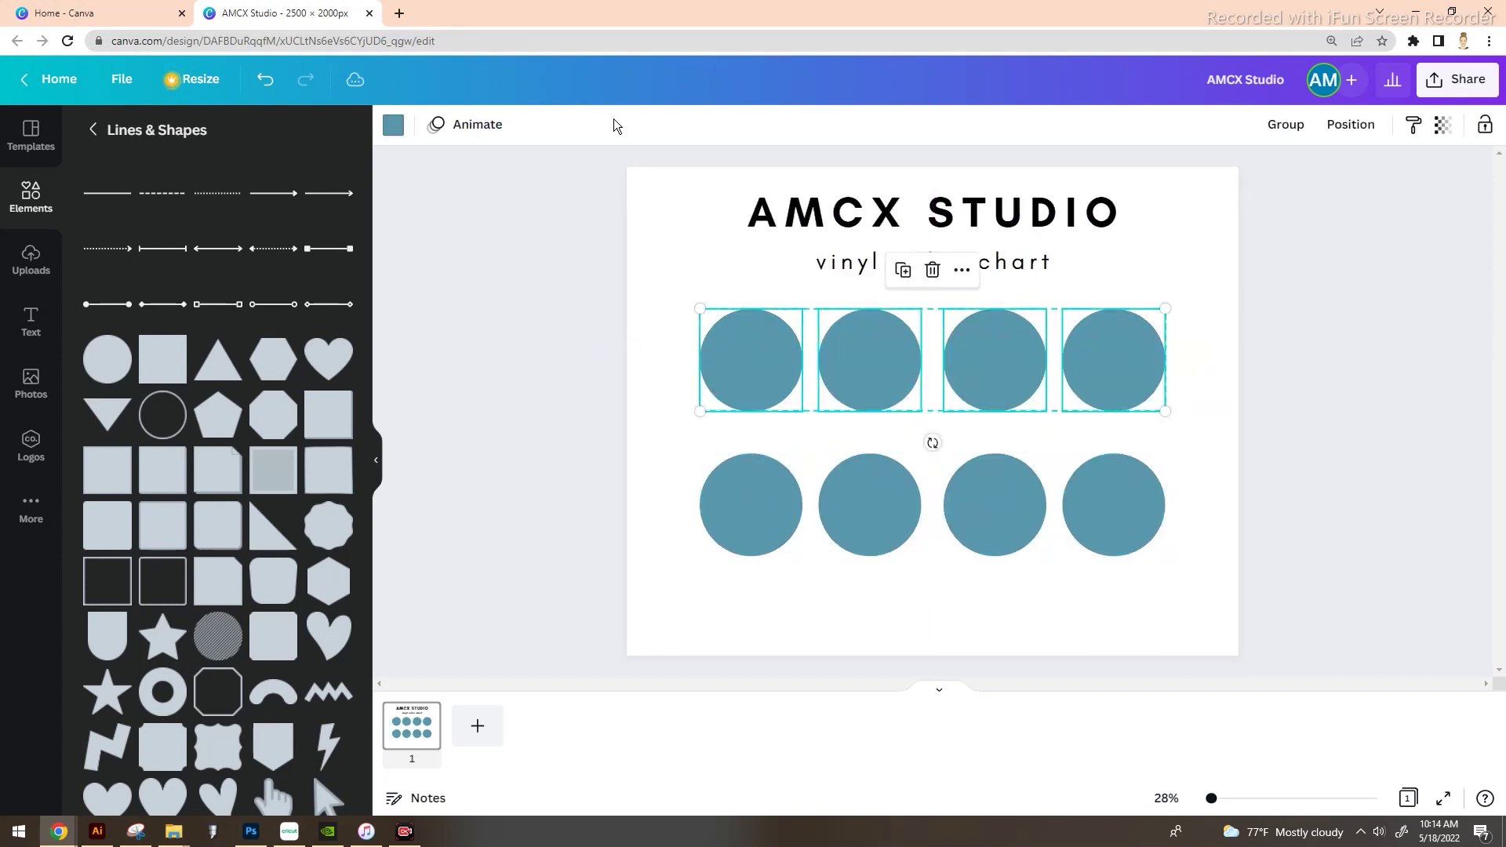
left_click(1349, 125)
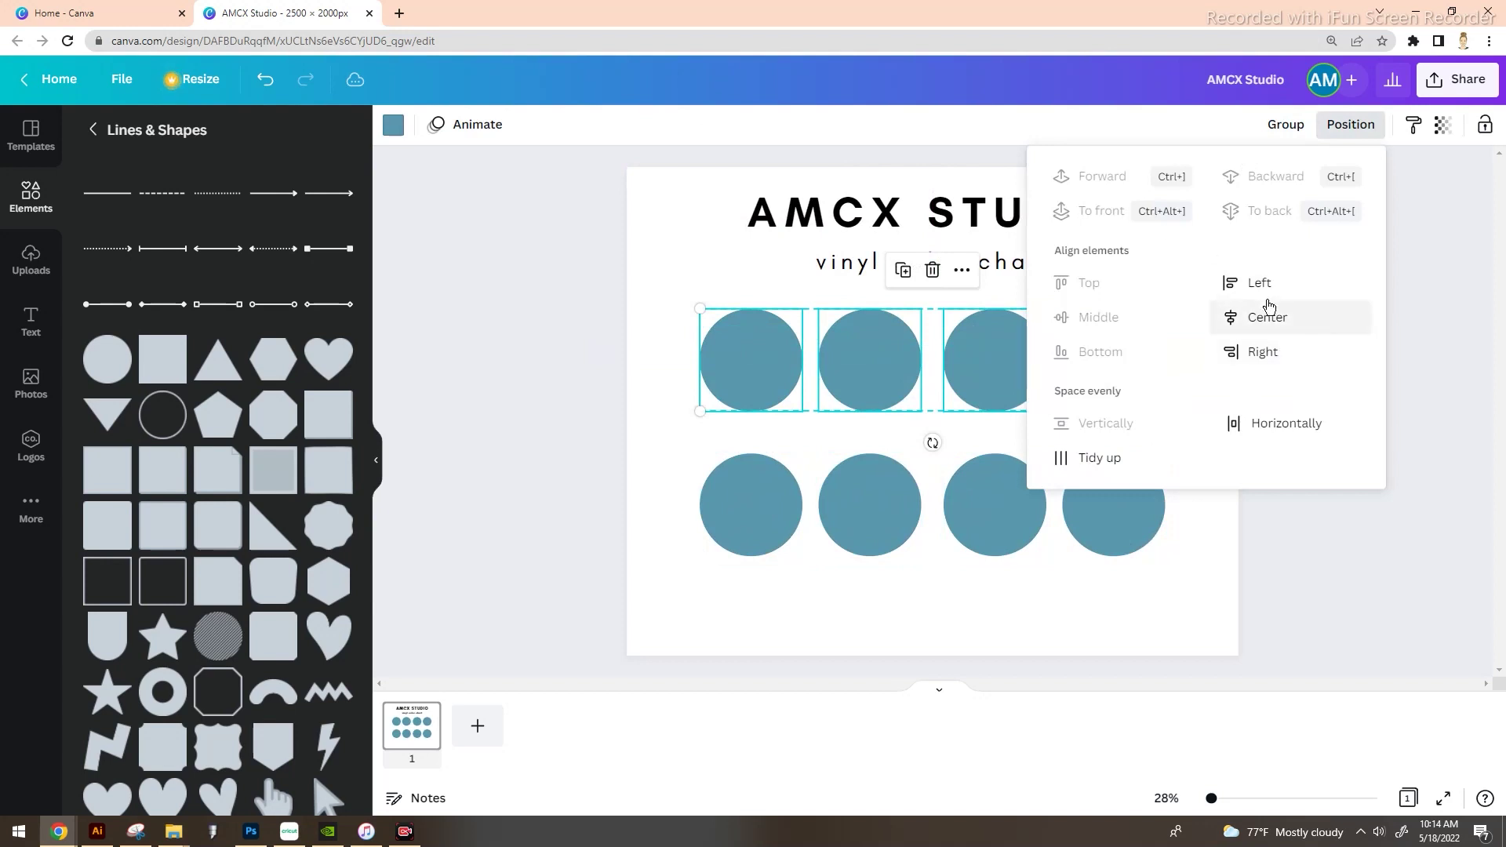
left_click_drag(646, 608, 1133, 549)
left_click(1229, 460)
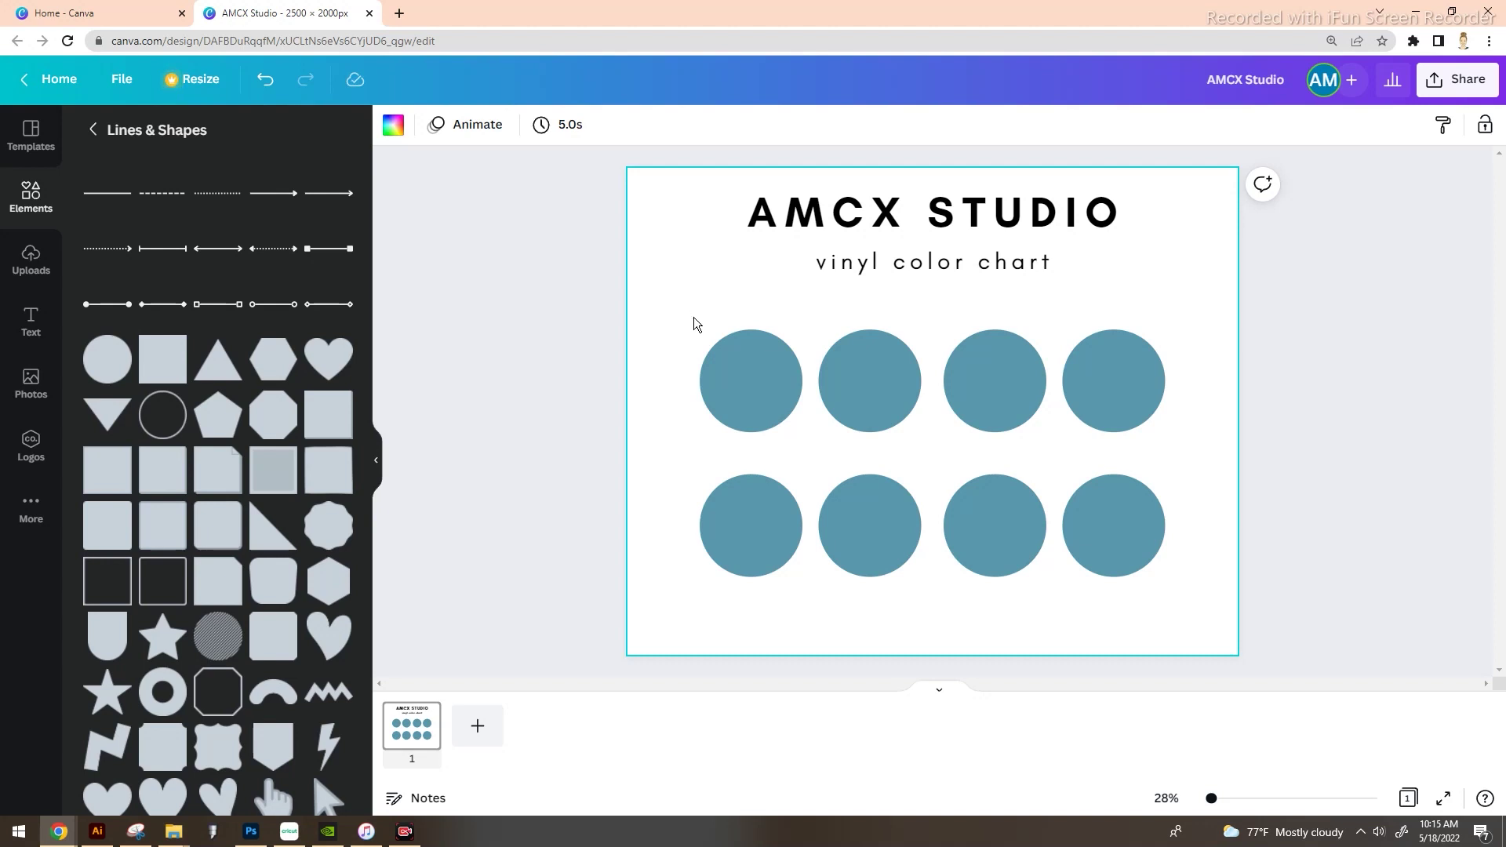
Space the four circles in the upper row evenly in the horizontal direction.
left_click_drag(686, 348, 1161, 437)
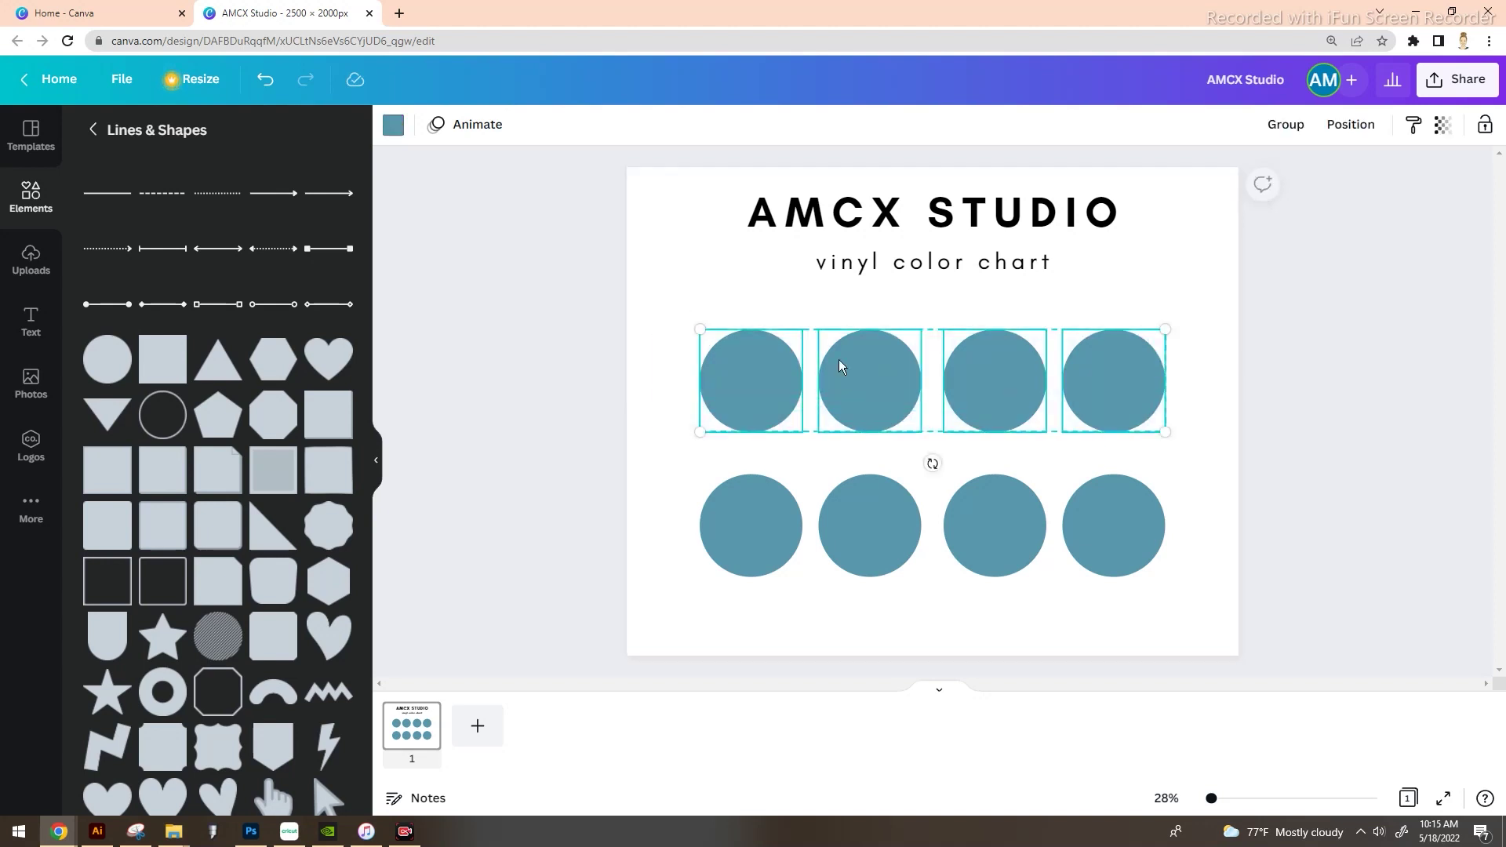
left_click(662, 310)
left_click_drag(663, 311, 1230, 431)
left_click(1348, 127)
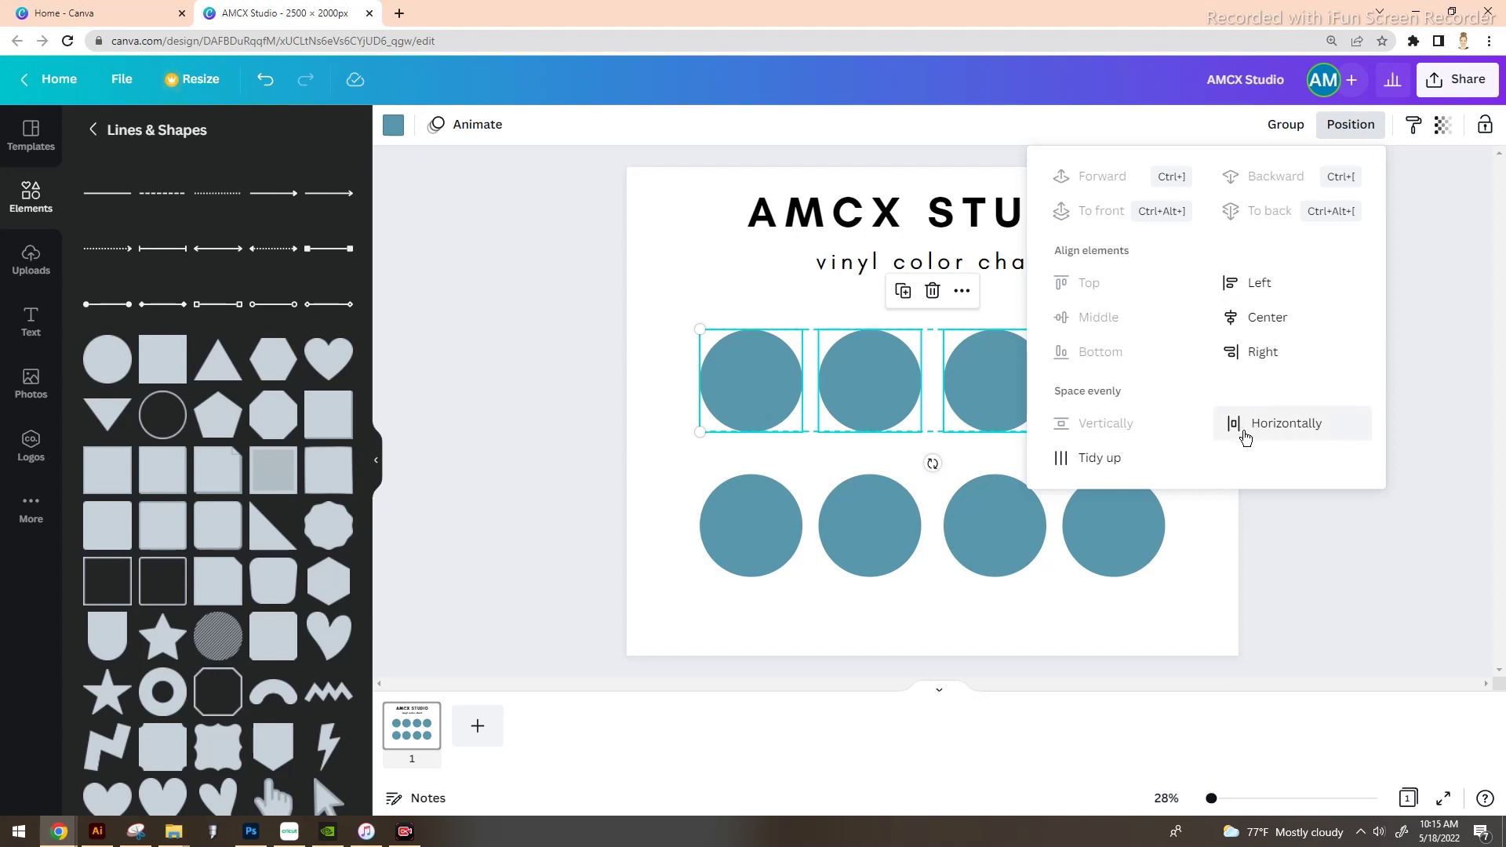
left_click(1306, 425)
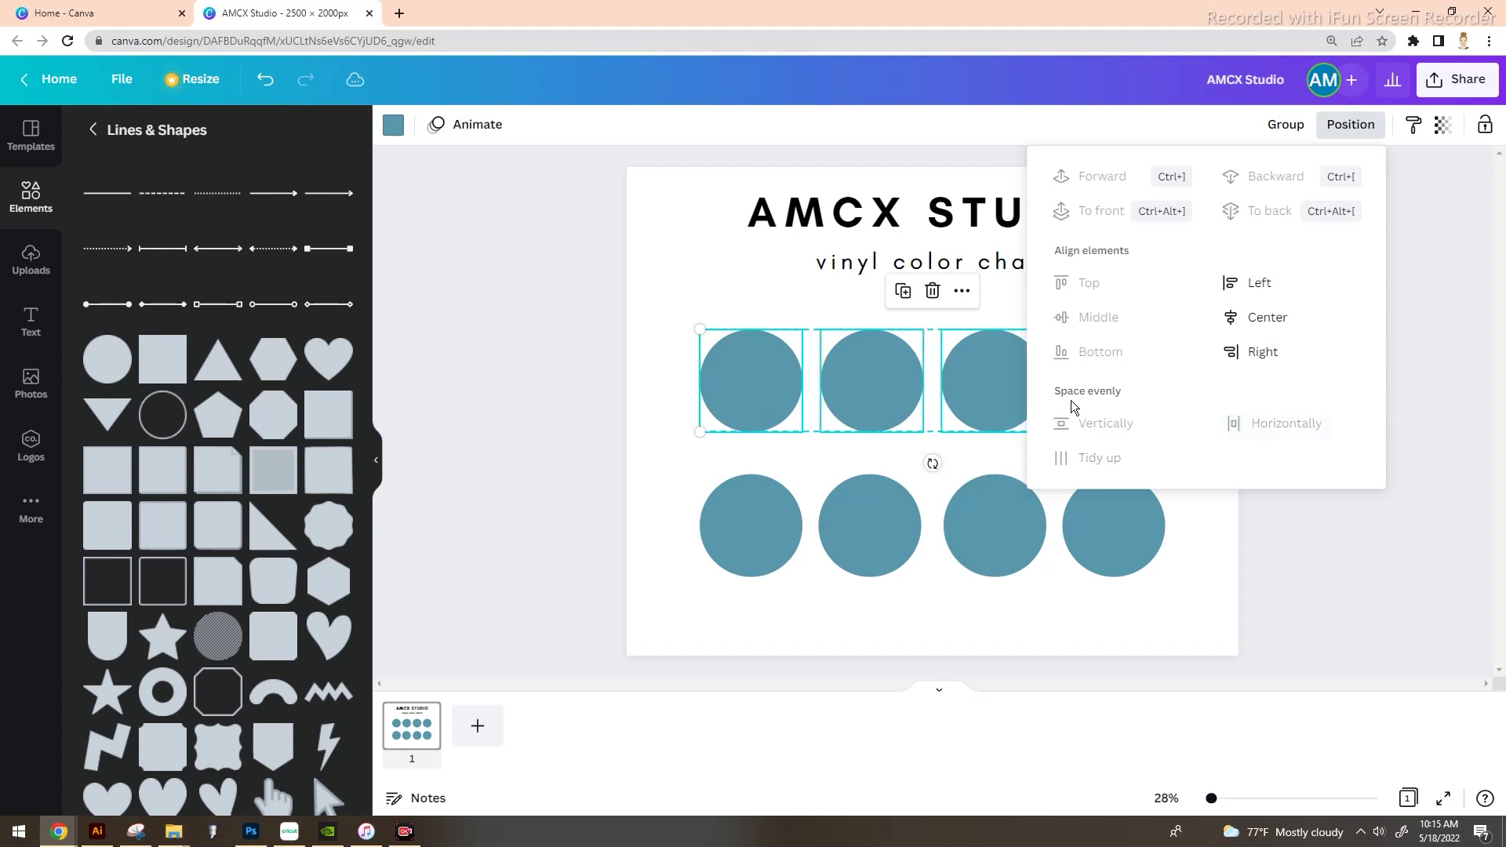
Replace the lower row with a copy of the evenly spaced upper row, and adjust both rows' vertical position on the page.
left_click(616, 468)
left_click_drag(636, 493, 1265, 553)
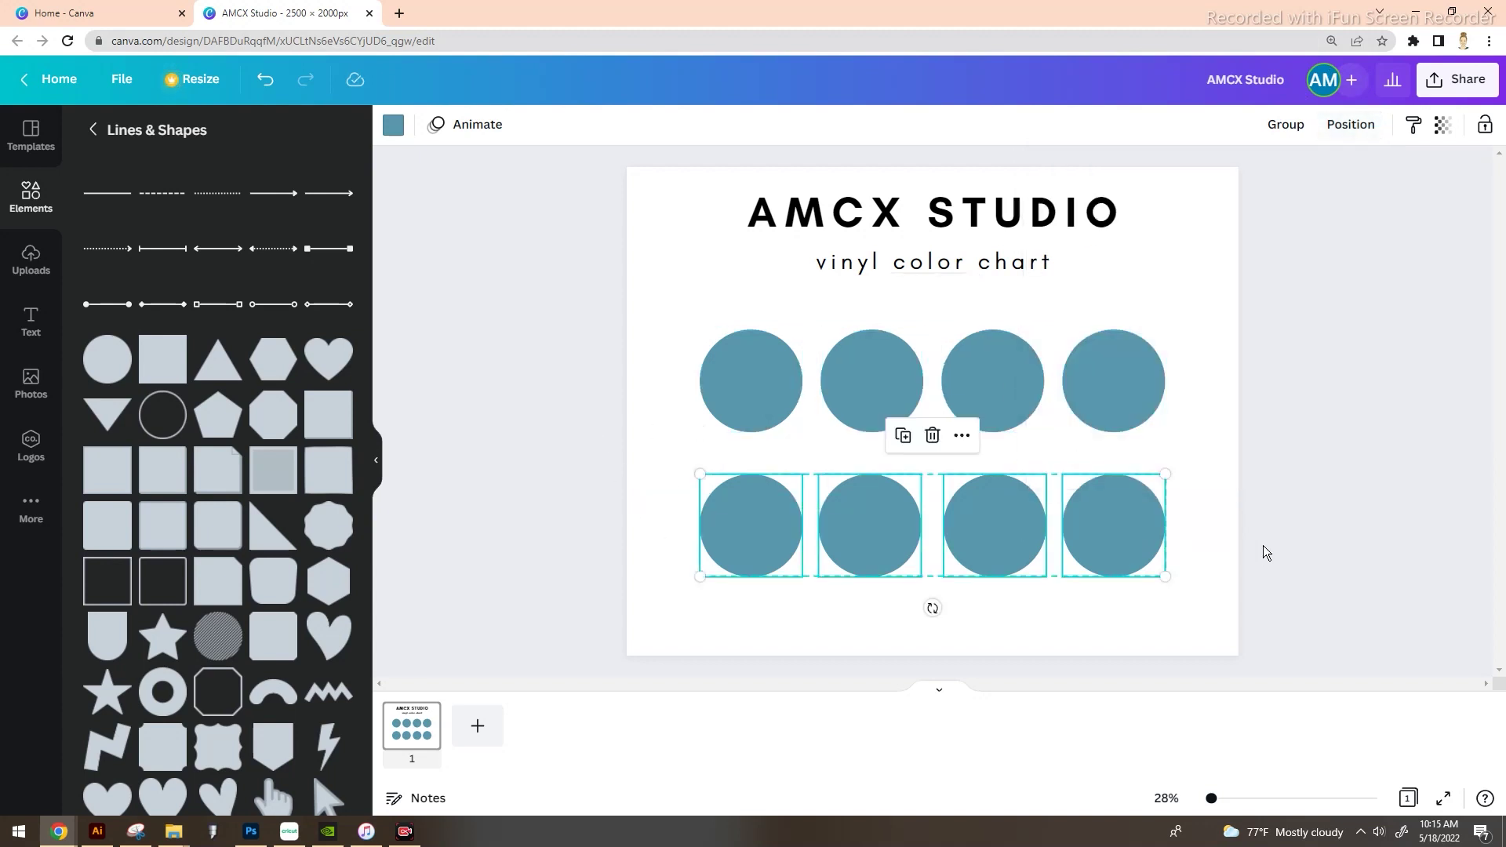
key("ctrl+z")
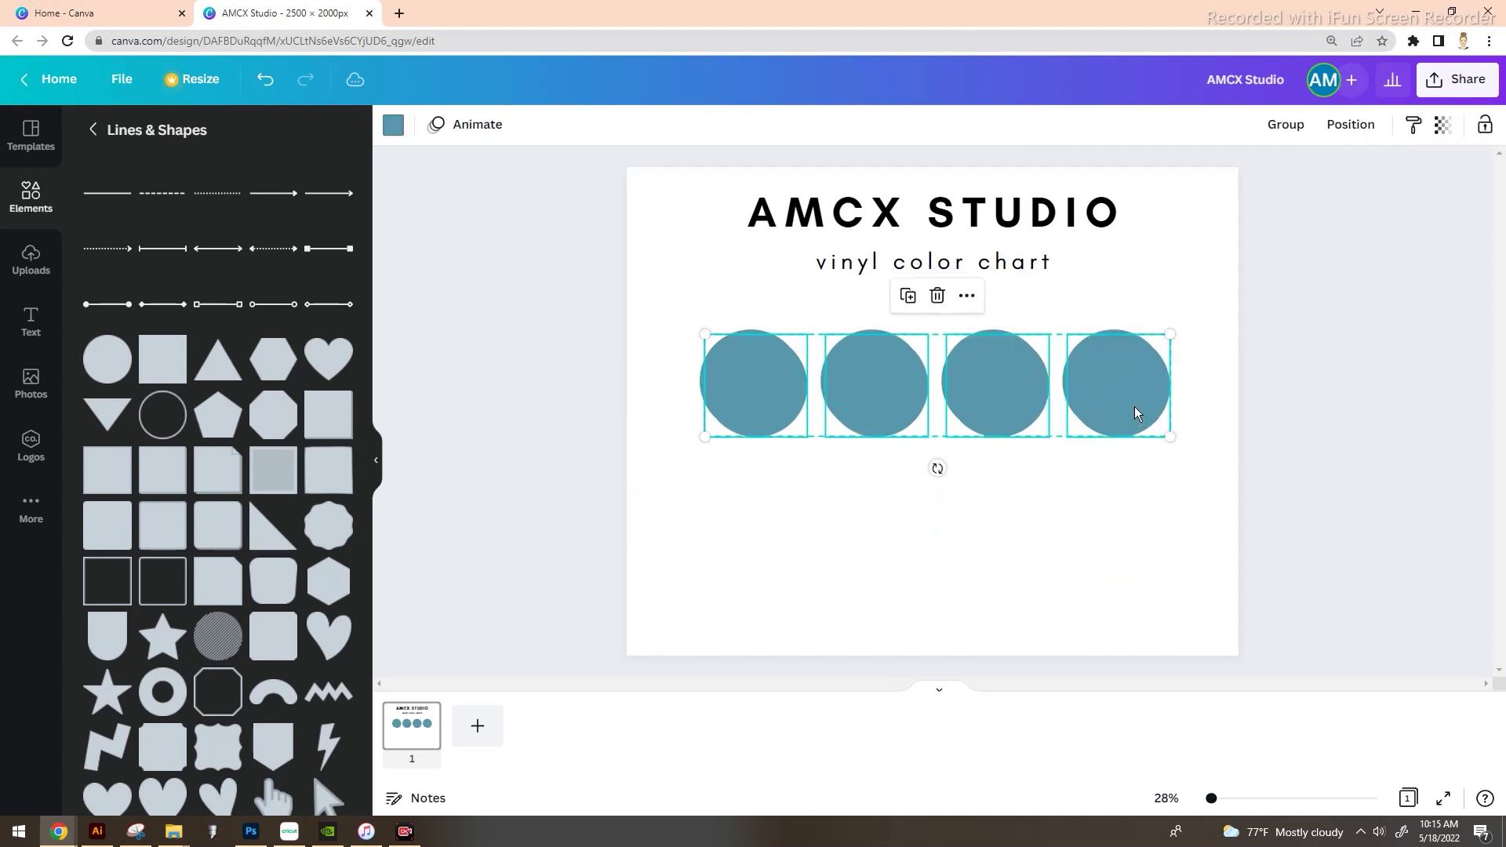
left_click_drag(1135, 403, 1135, 536)
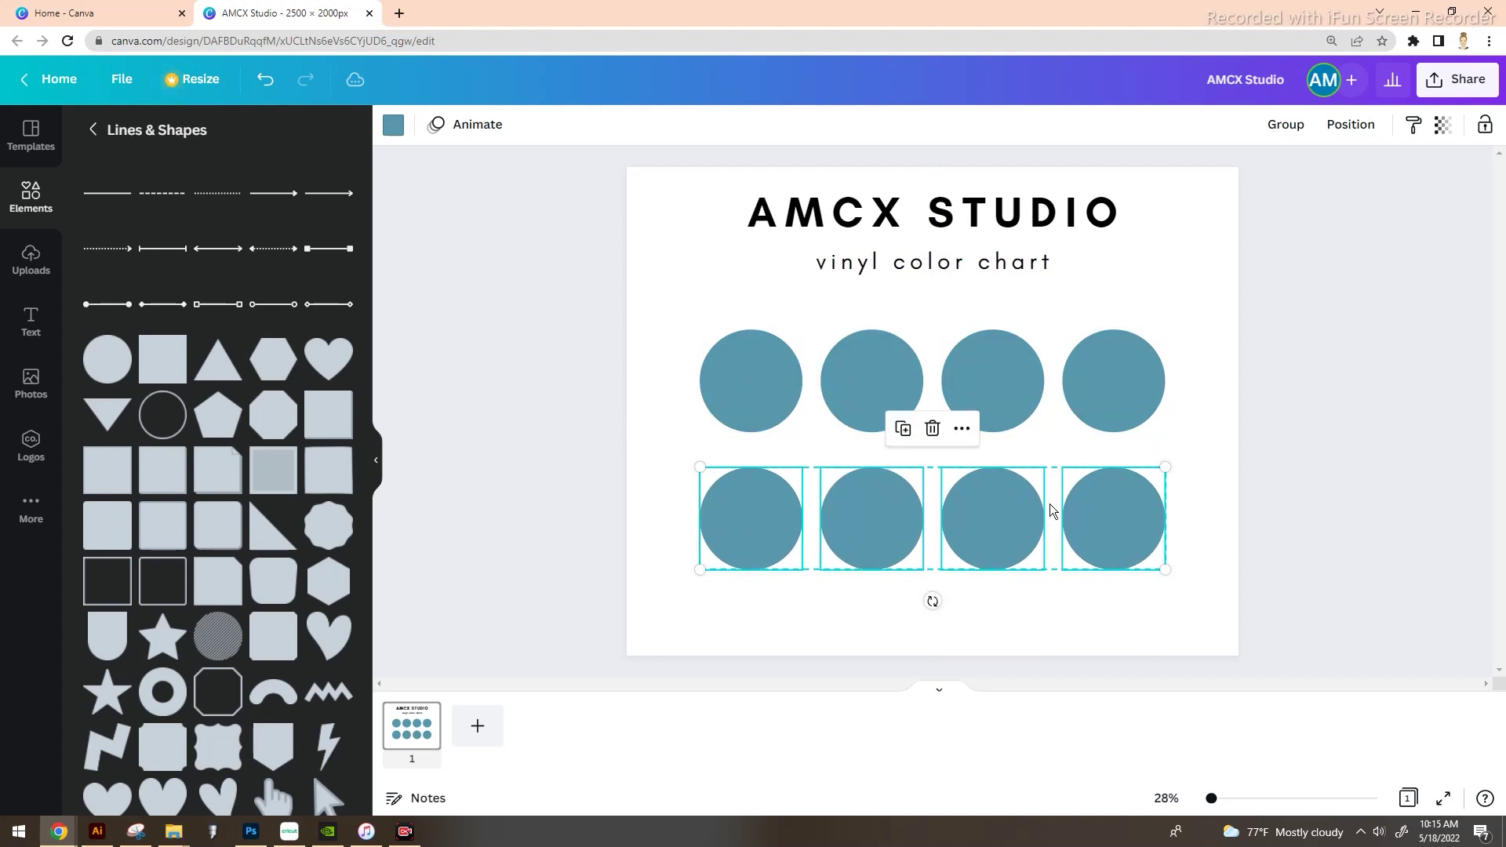
left_click_drag(895, 520, 898, 514)
left_click(644, 383)
left_click_drag(644, 376, 1143, 550)
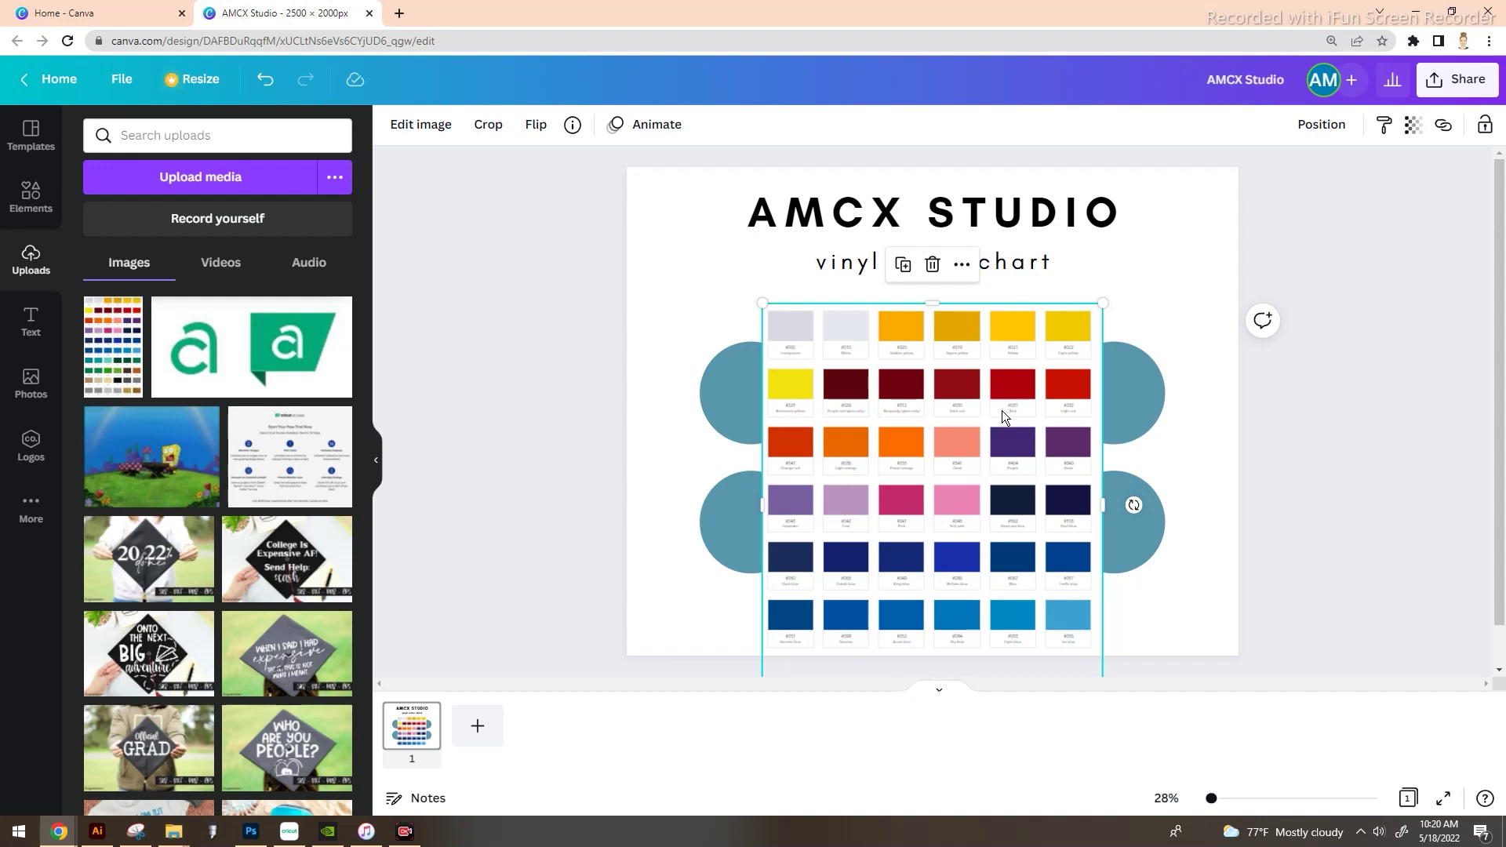
Move the vinyl color swatch image down to the page's lower edge so it clears the circles.
left_click_drag(1001, 336, 998, 623)
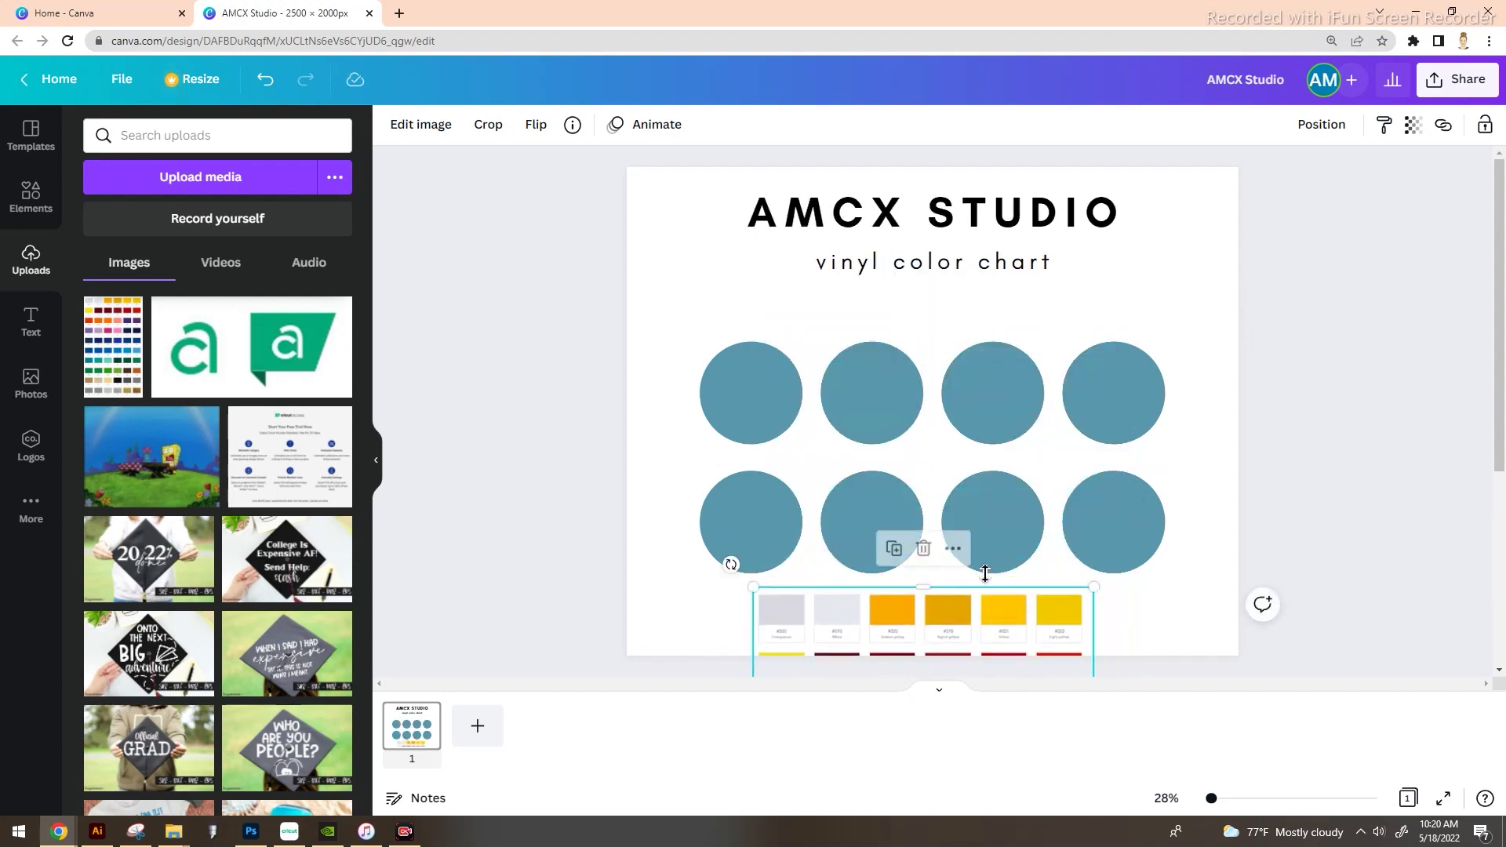
left_click(749, 349)
left_click(622, 358)
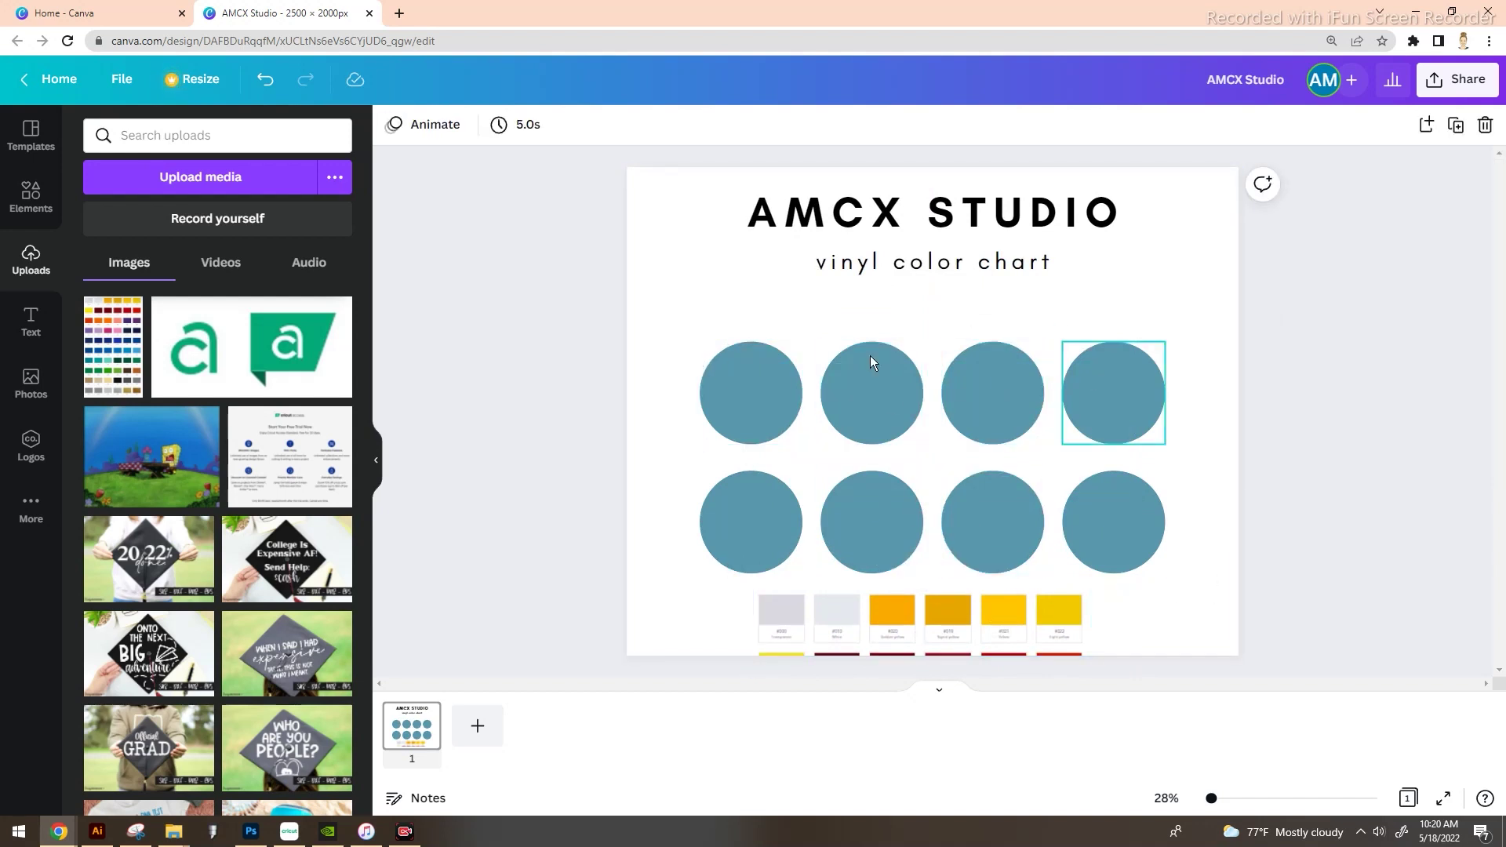
Shrink the circles and duplicate the last column to make two rows of five.
left_click_drag(680, 375, 1036, 510)
left_click(1191, 494)
left_click(1052, 521, "shift")
key("ctrl+d")
left_click_drag(1052, 521, 1137, 515)
left_click(1232, 523)
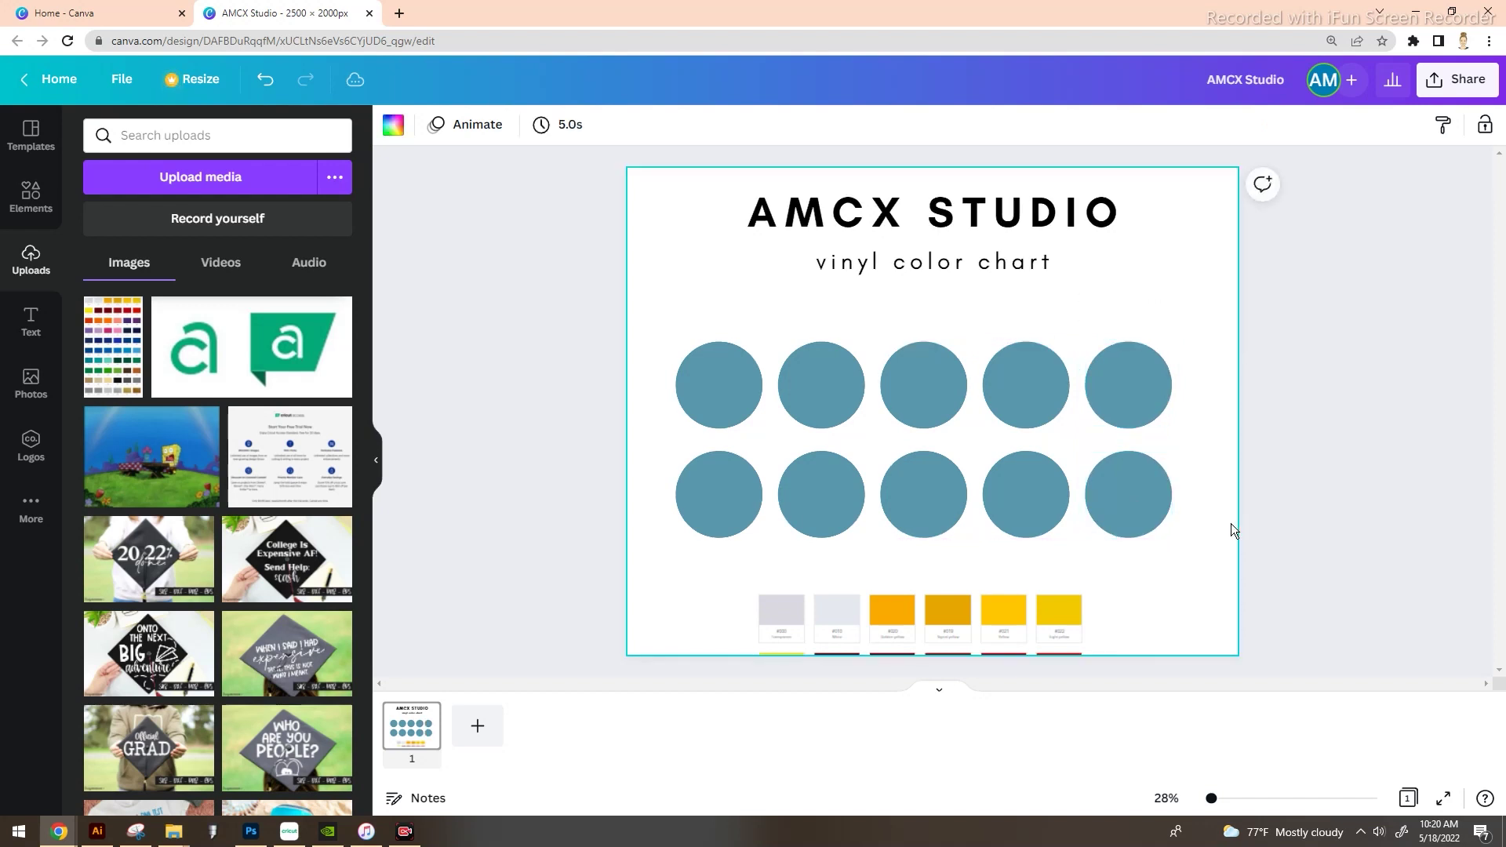
Space the five circles in each row evenly in the horizontal direction.
left_click_drag(1224, 365, 494, 375)
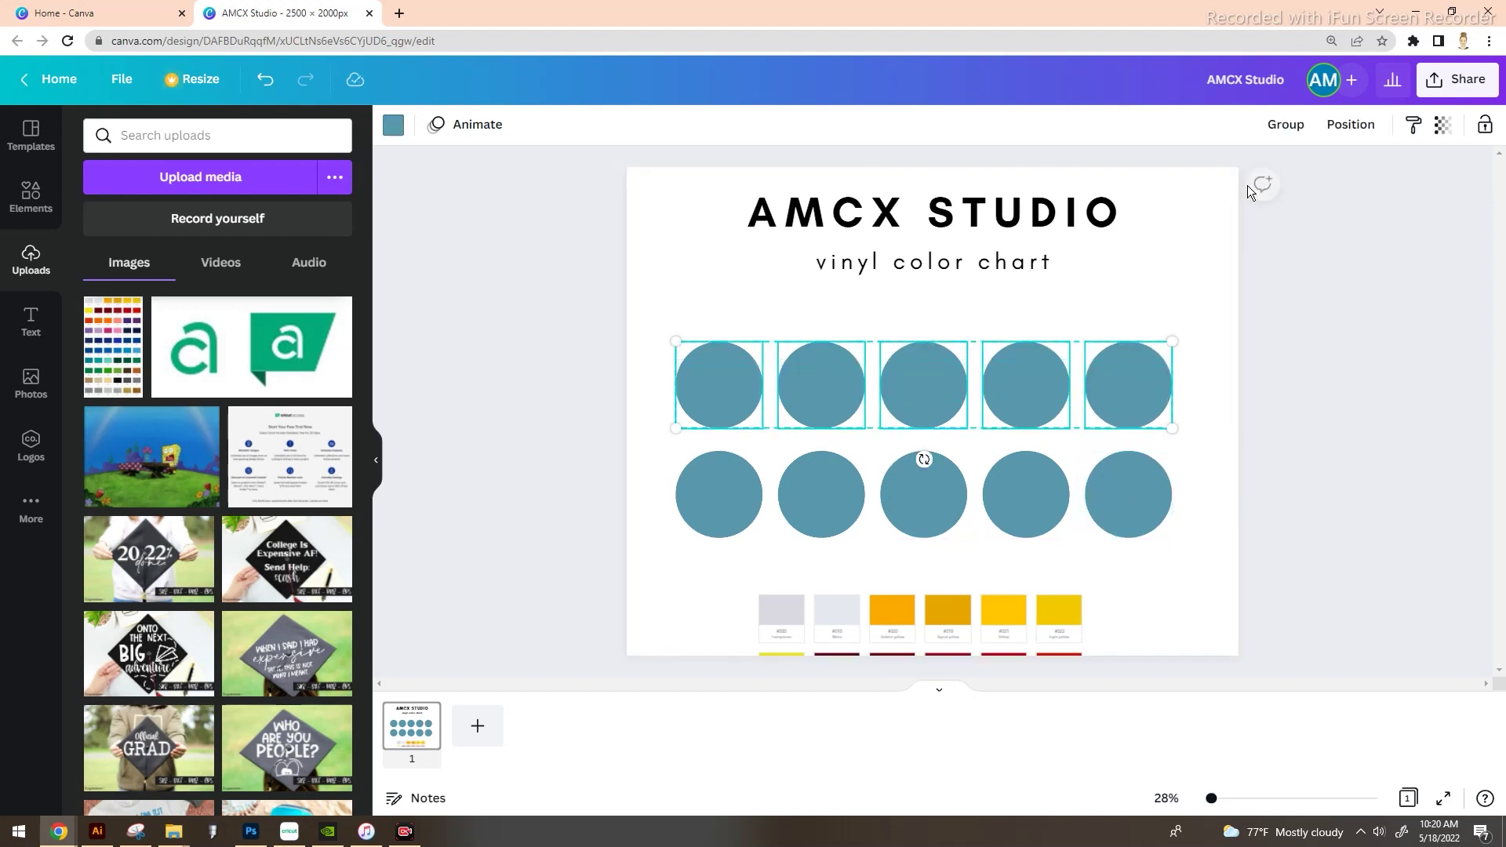
left_click(1348, 128)
left_click_drag(1245, 543, 675, 510)
left_click(1351, 125)
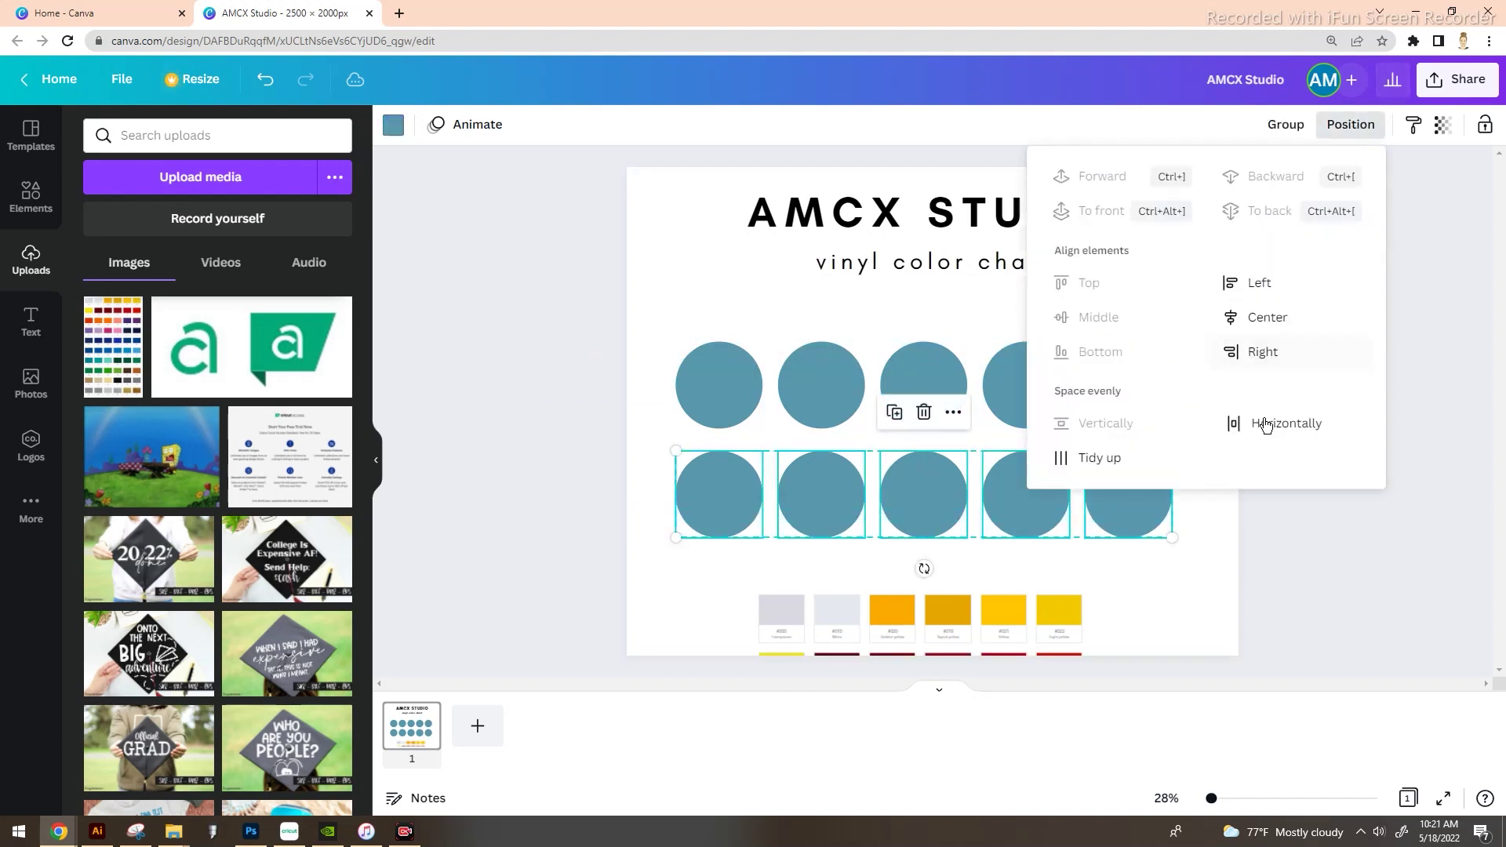
left_click(1227, 482)
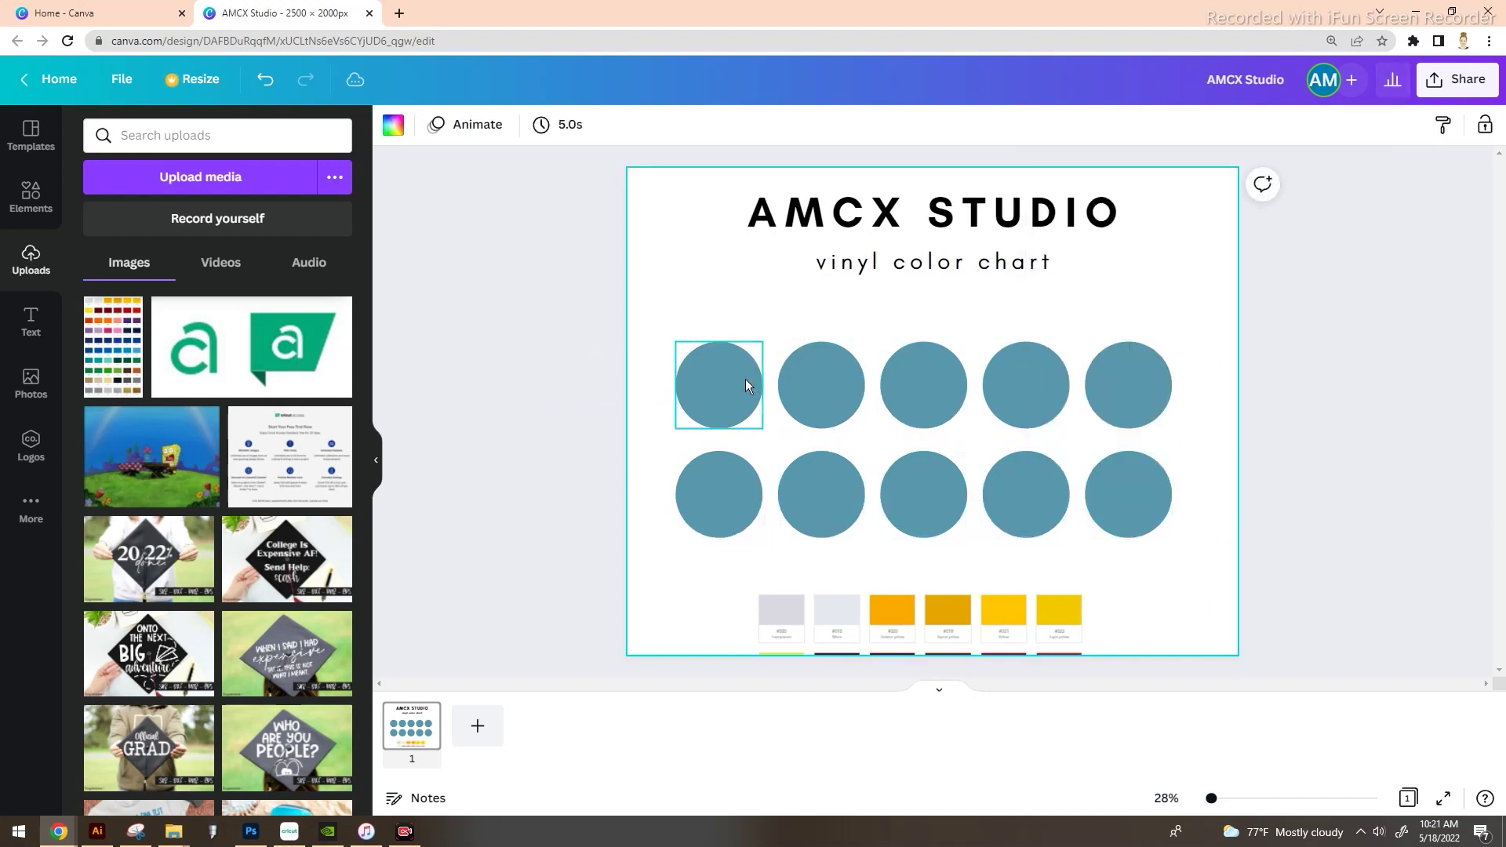
Move the swatch image up to expose more colors and recolor the upper row's first circle with its sampled light red, #C91100.
left_click(943, 619)
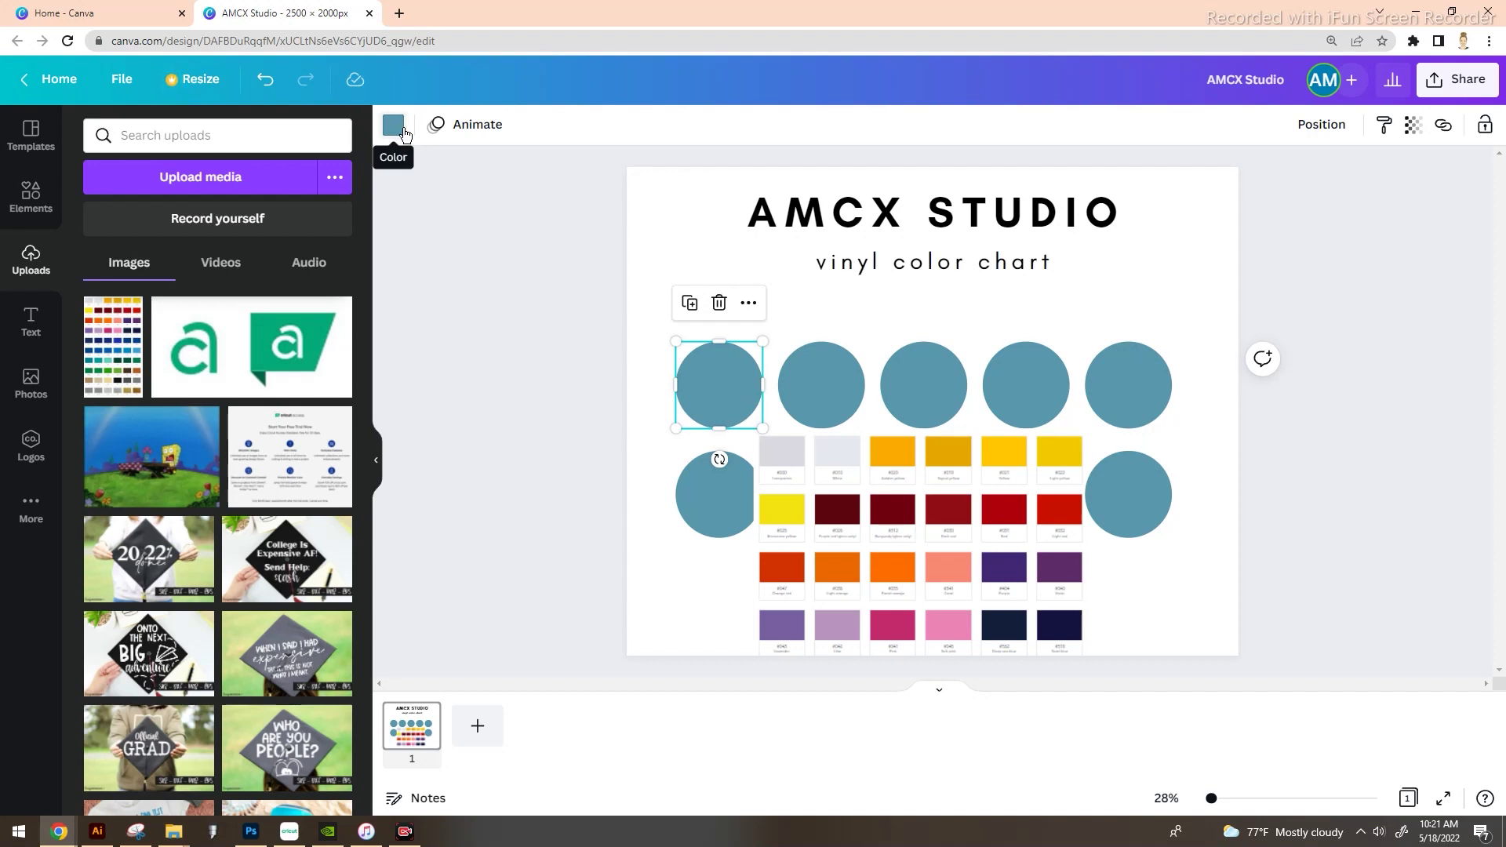
left_click(393, 126)
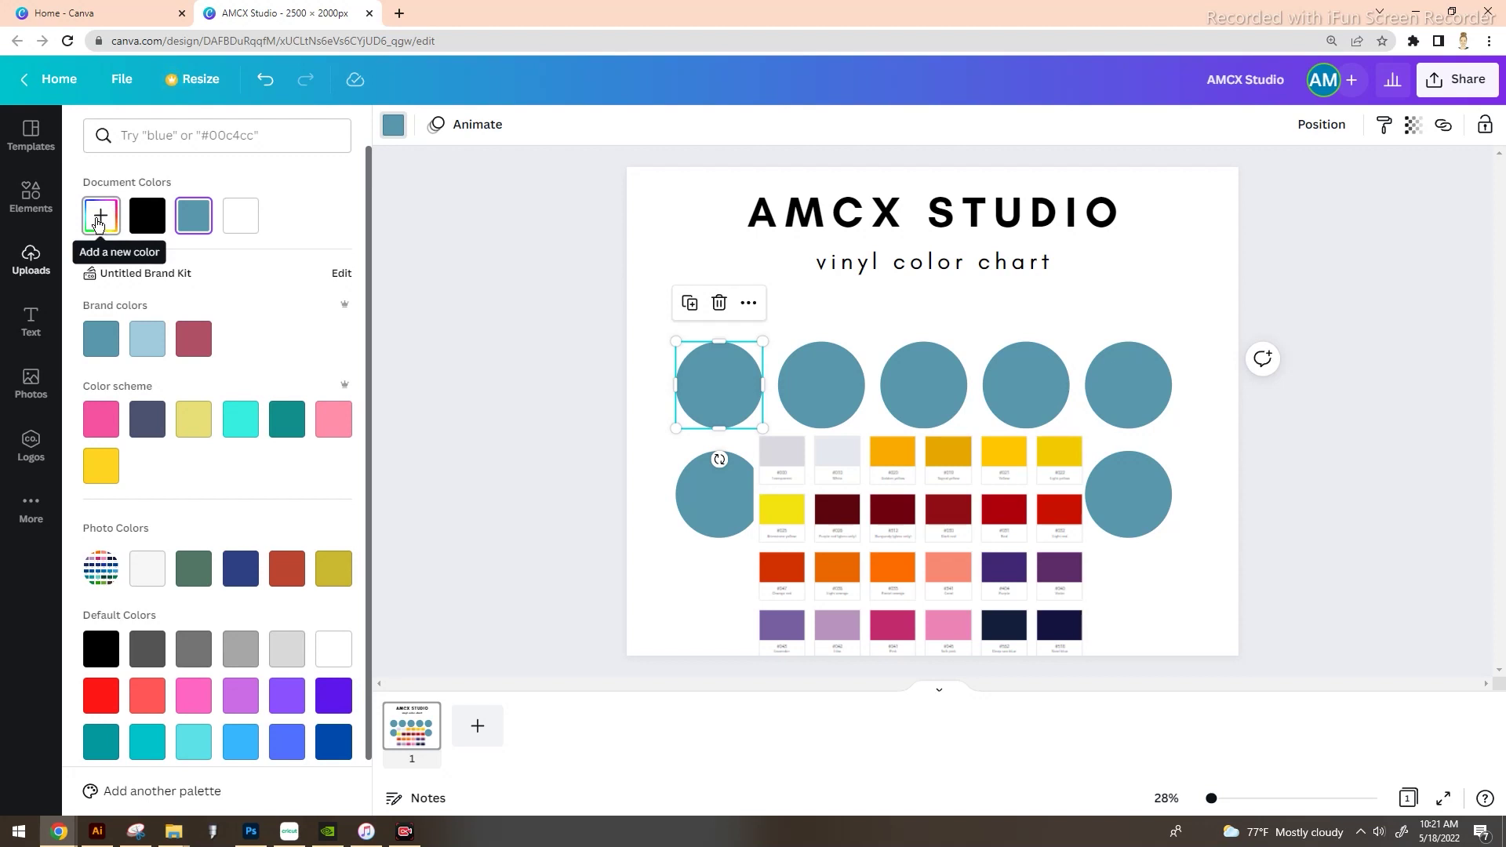
left_click(98, 225)
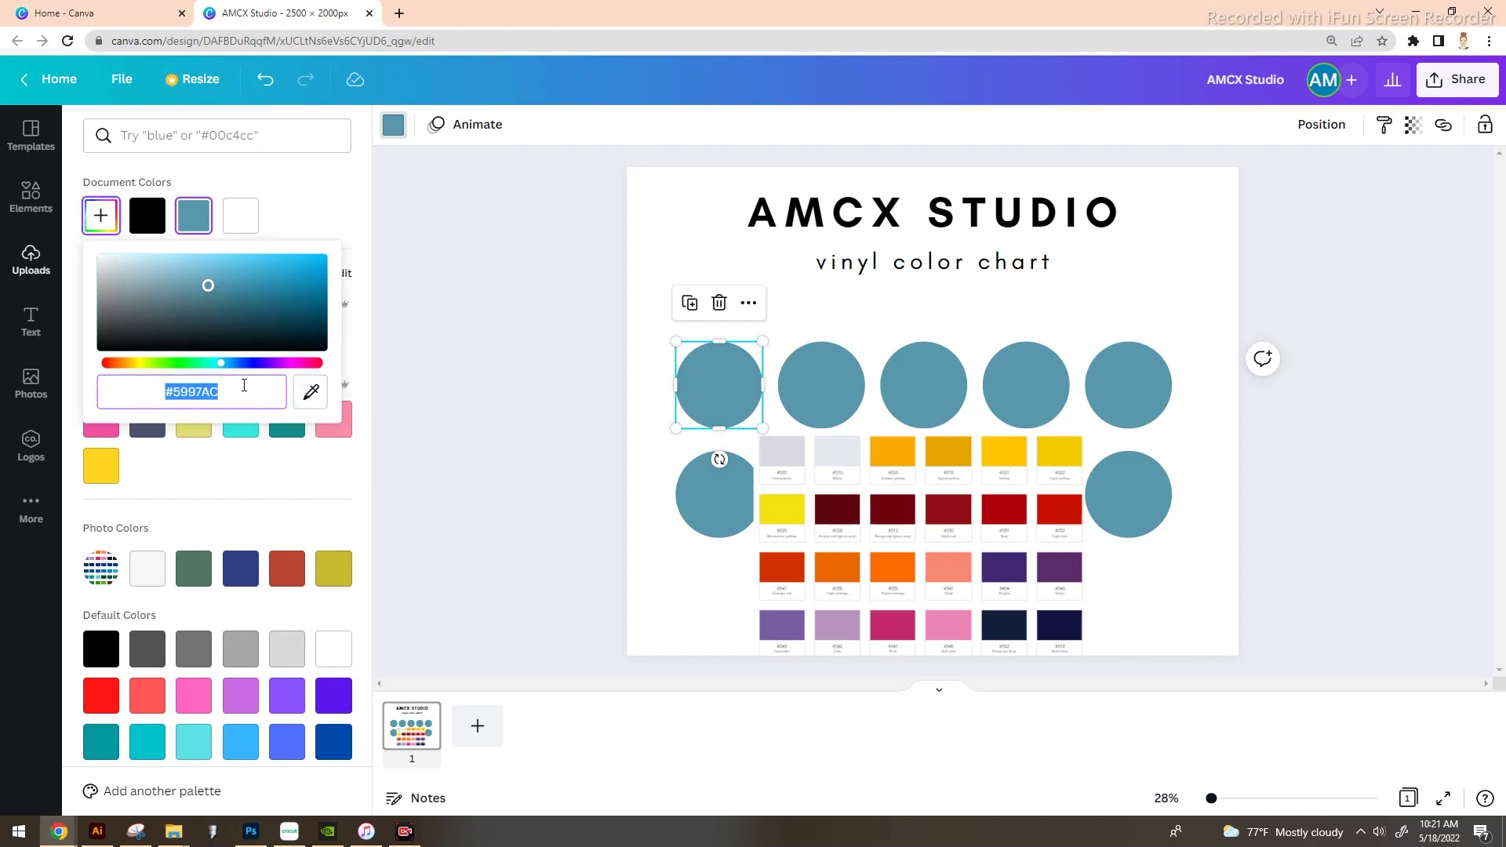
left_click(312, 392)
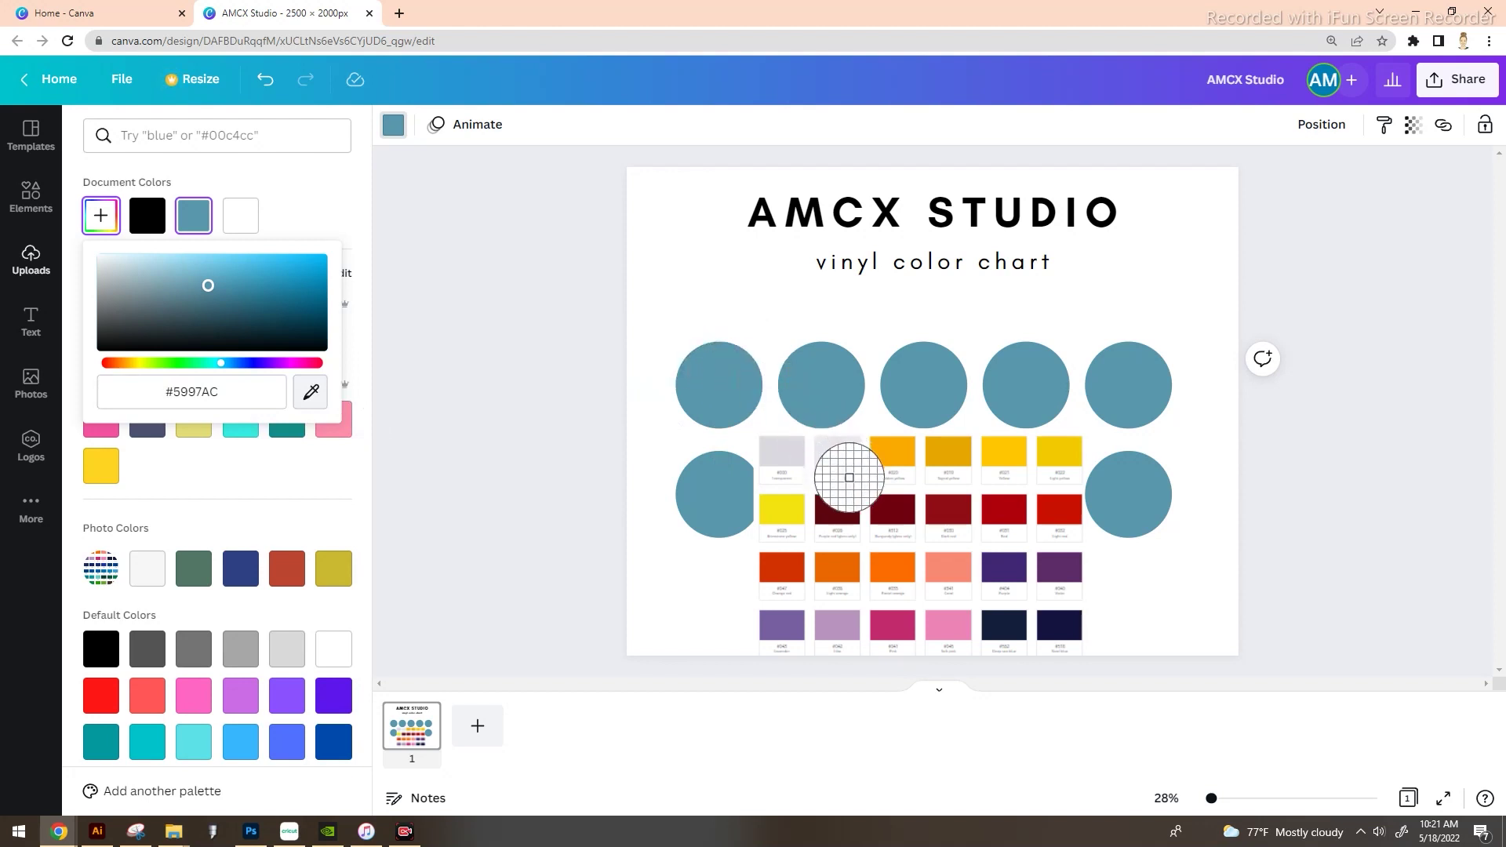
left_click(1054, 511)
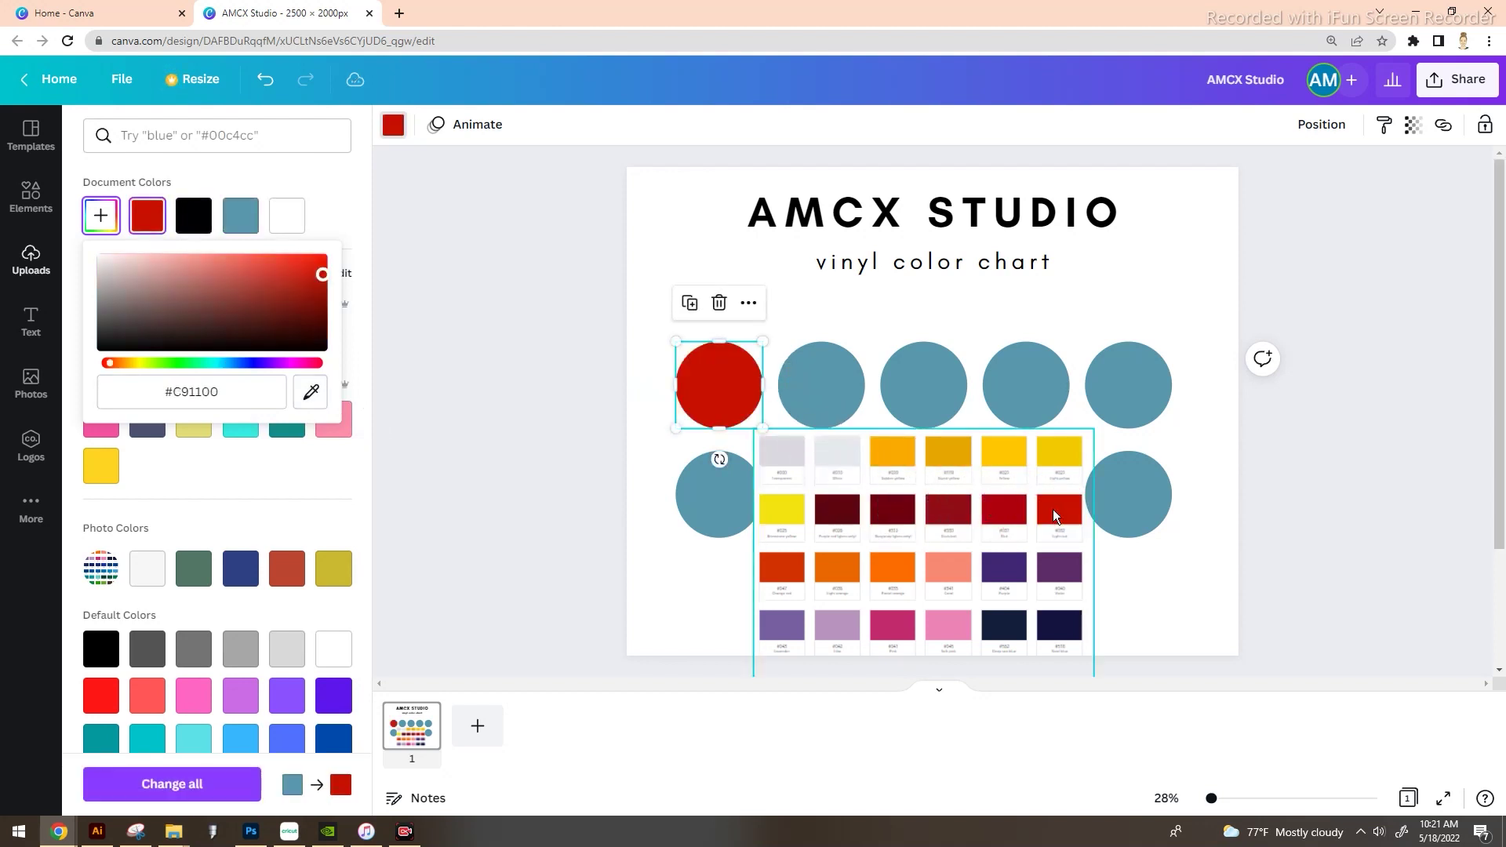
left_click(604, 368)
Recolor the upper row's second circle with the bright orange sampled from the vinyl swatch image.
left_click(821, 368)
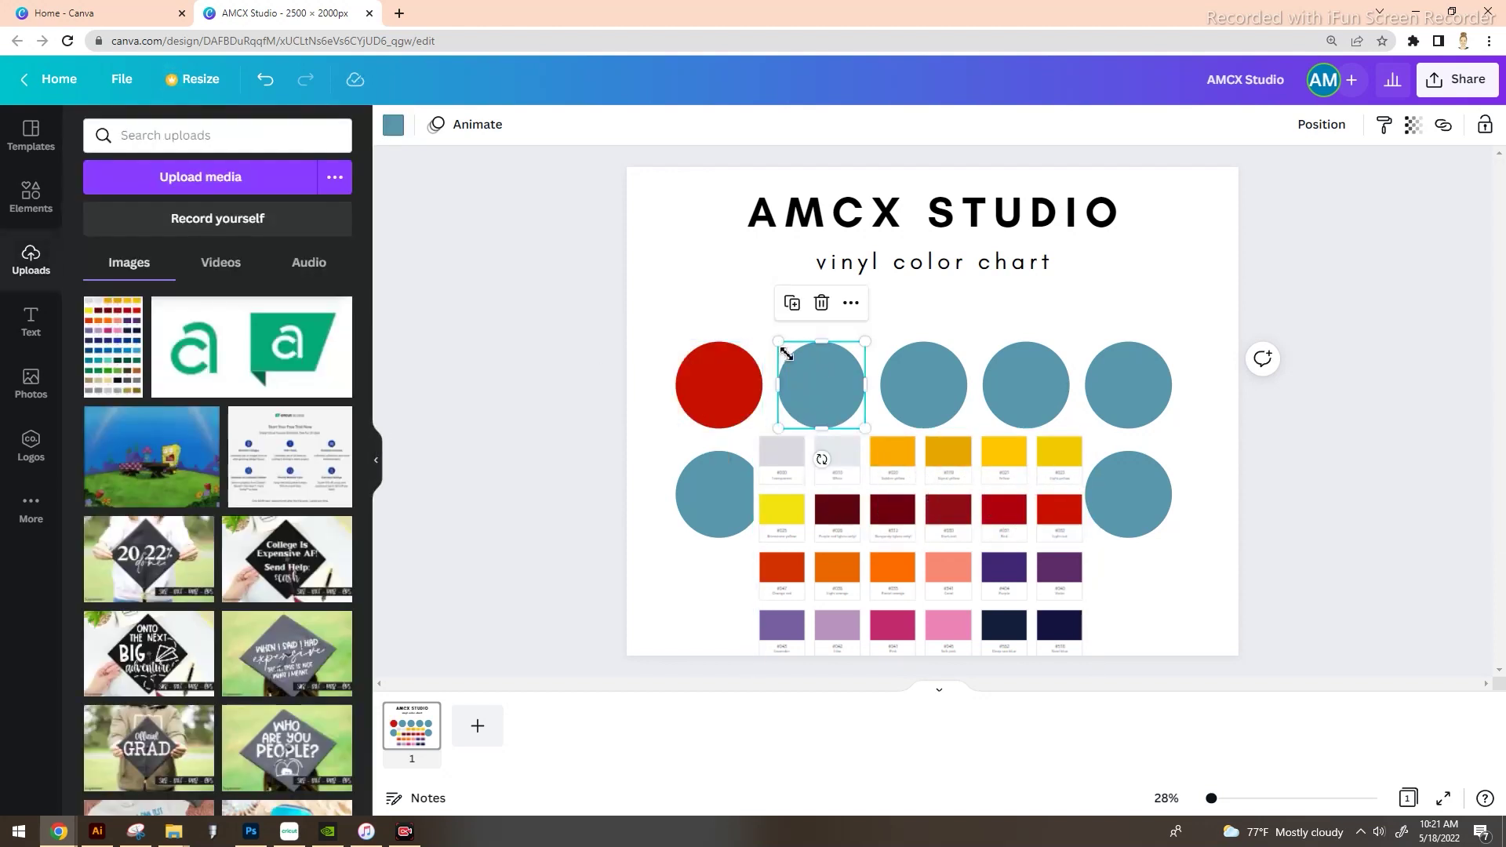
left_click(394, 125)
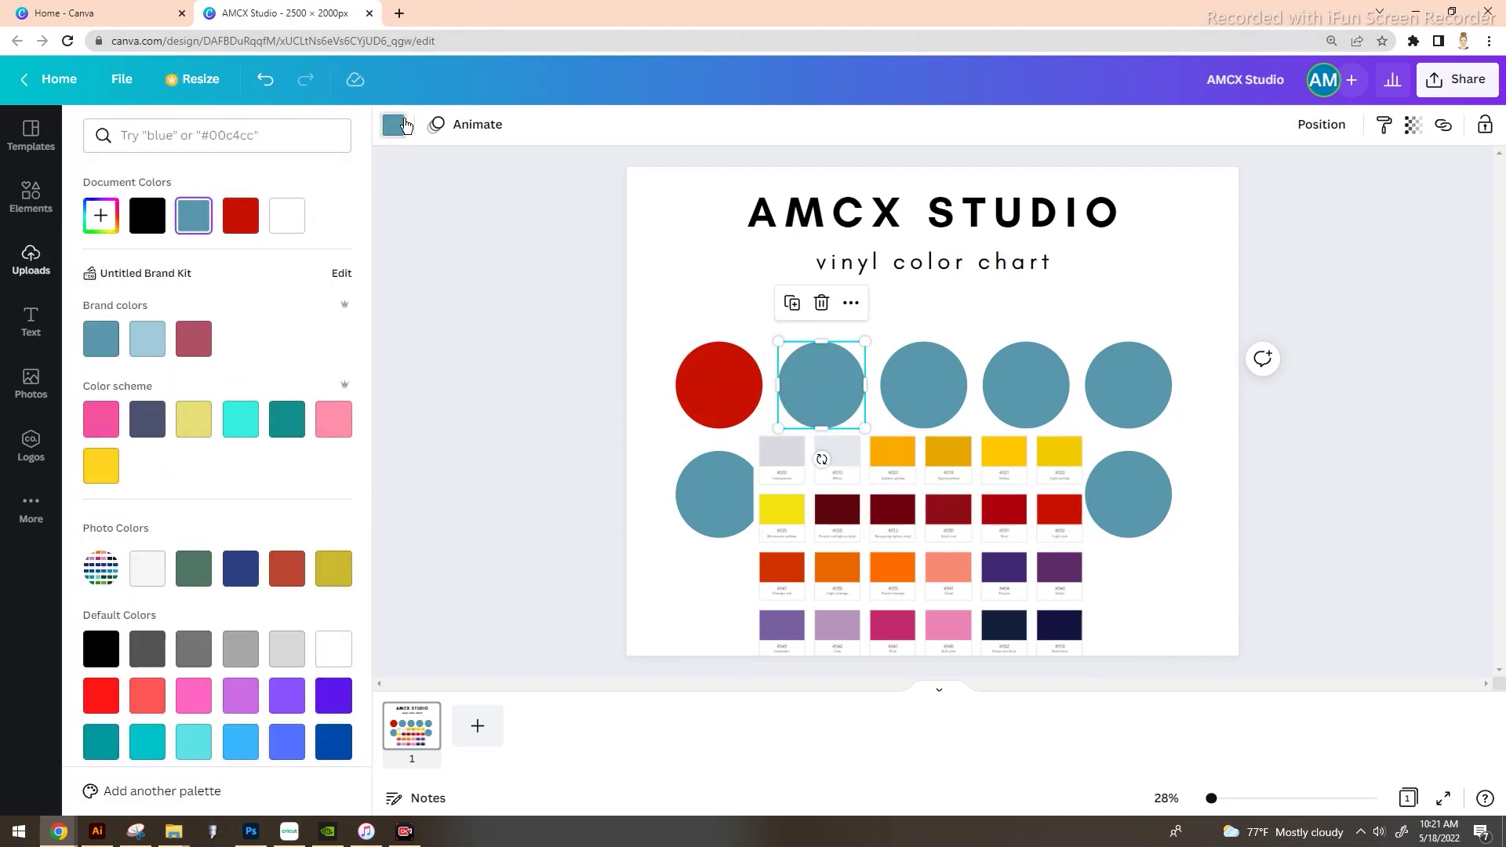
left_click(100, 215)
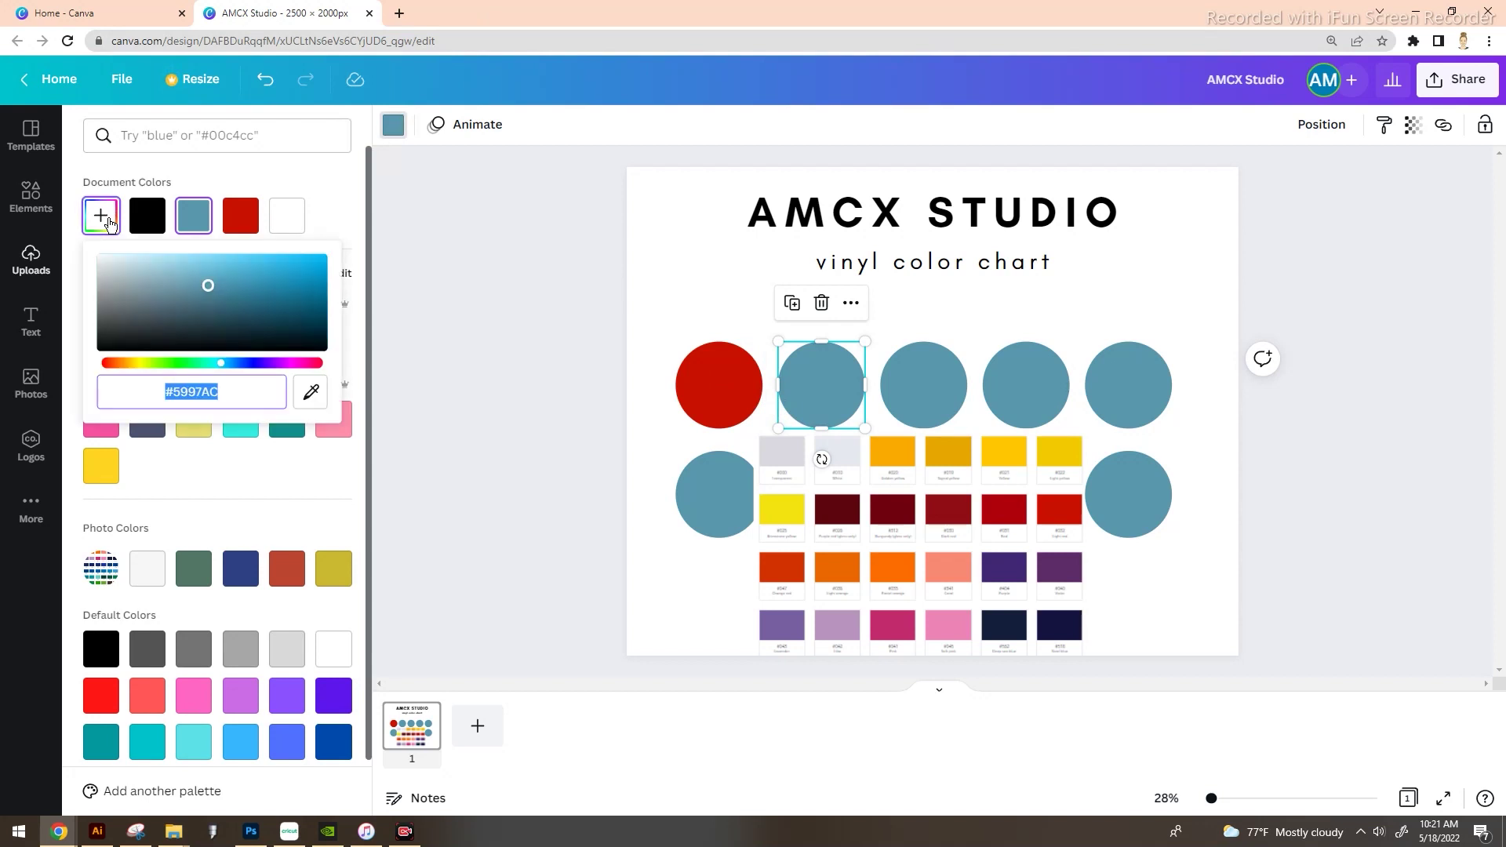
left_click(312, 392)
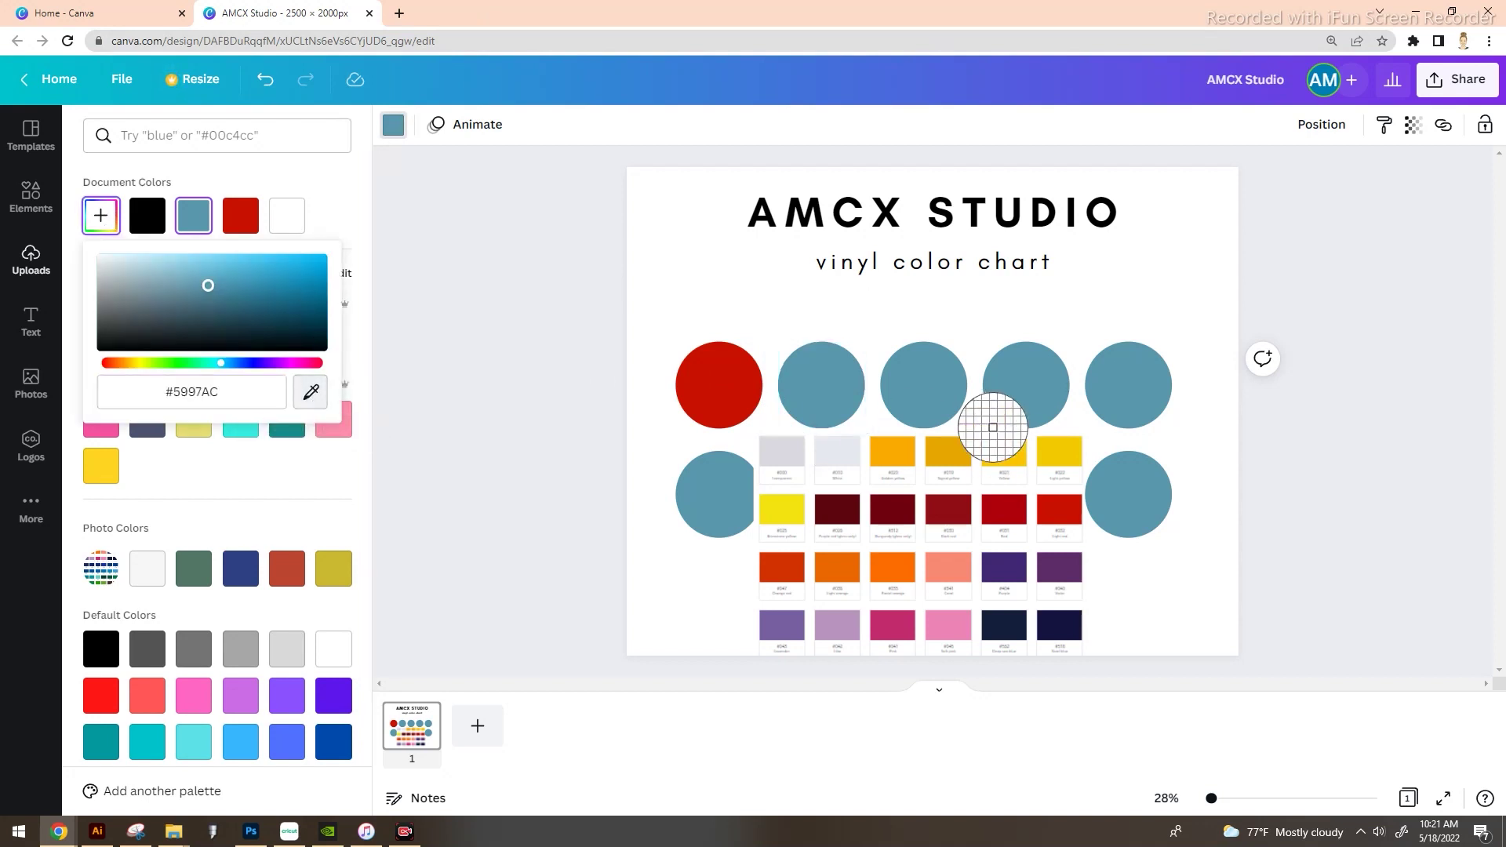
left_click(889, 573)
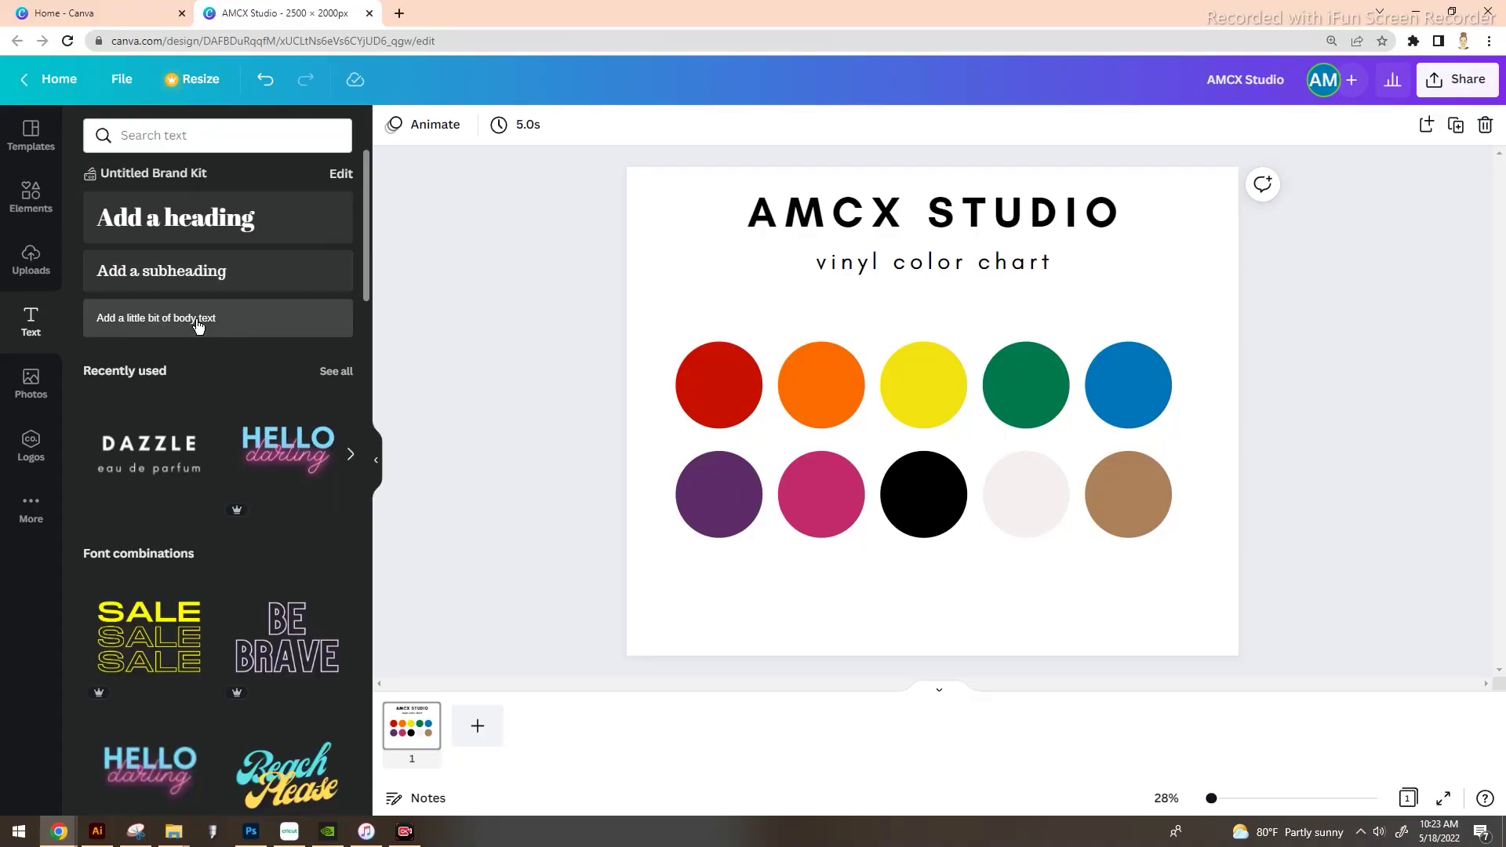
Add a body text label reading "Red" at size 42.7 and center it just beneath the red circle.
left_click(198, 327)
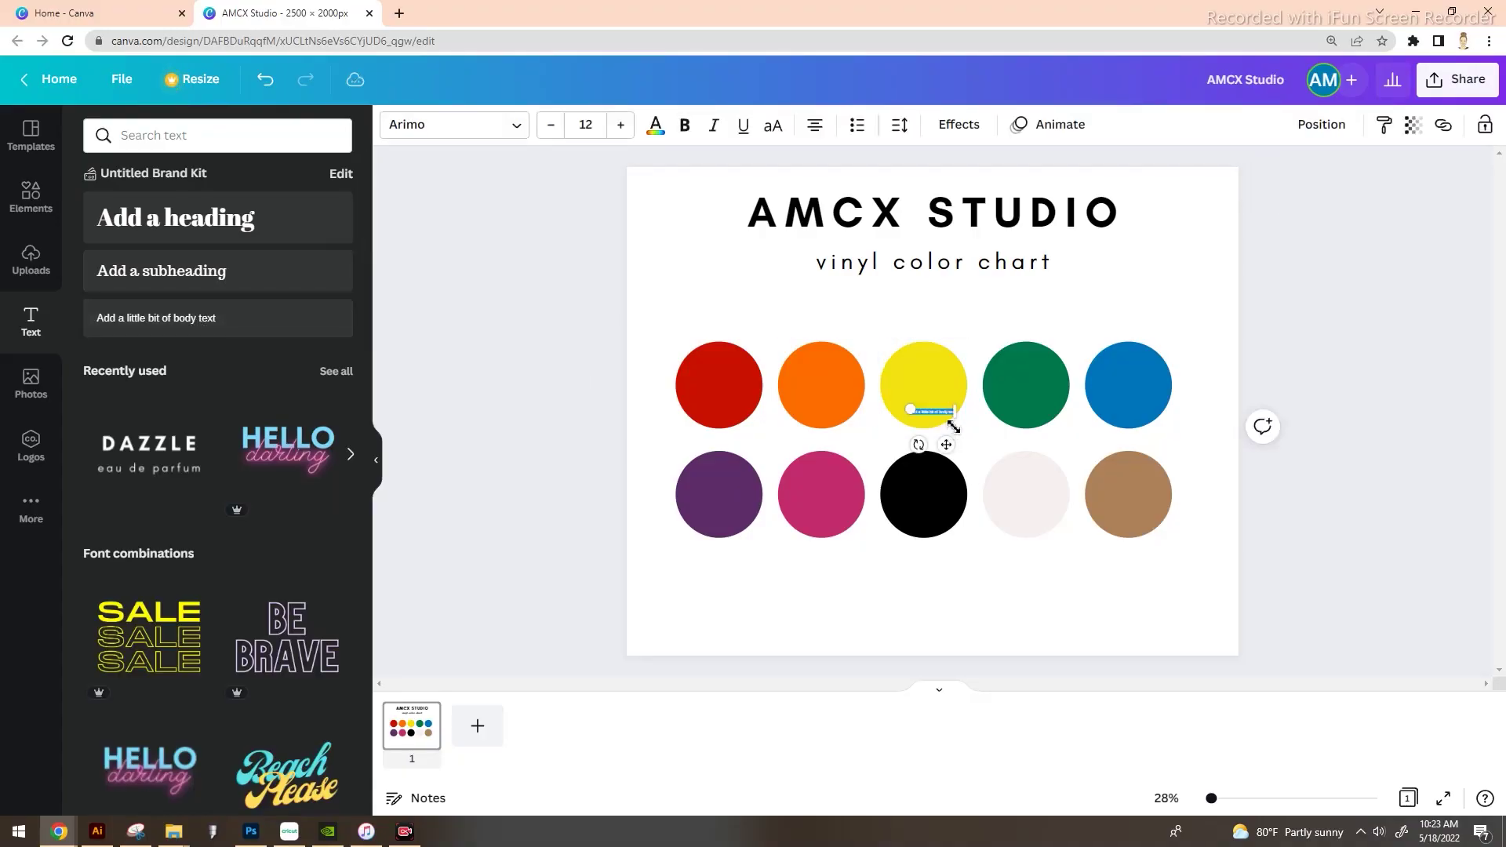
left_click_drag(992, 446, 777, 482)
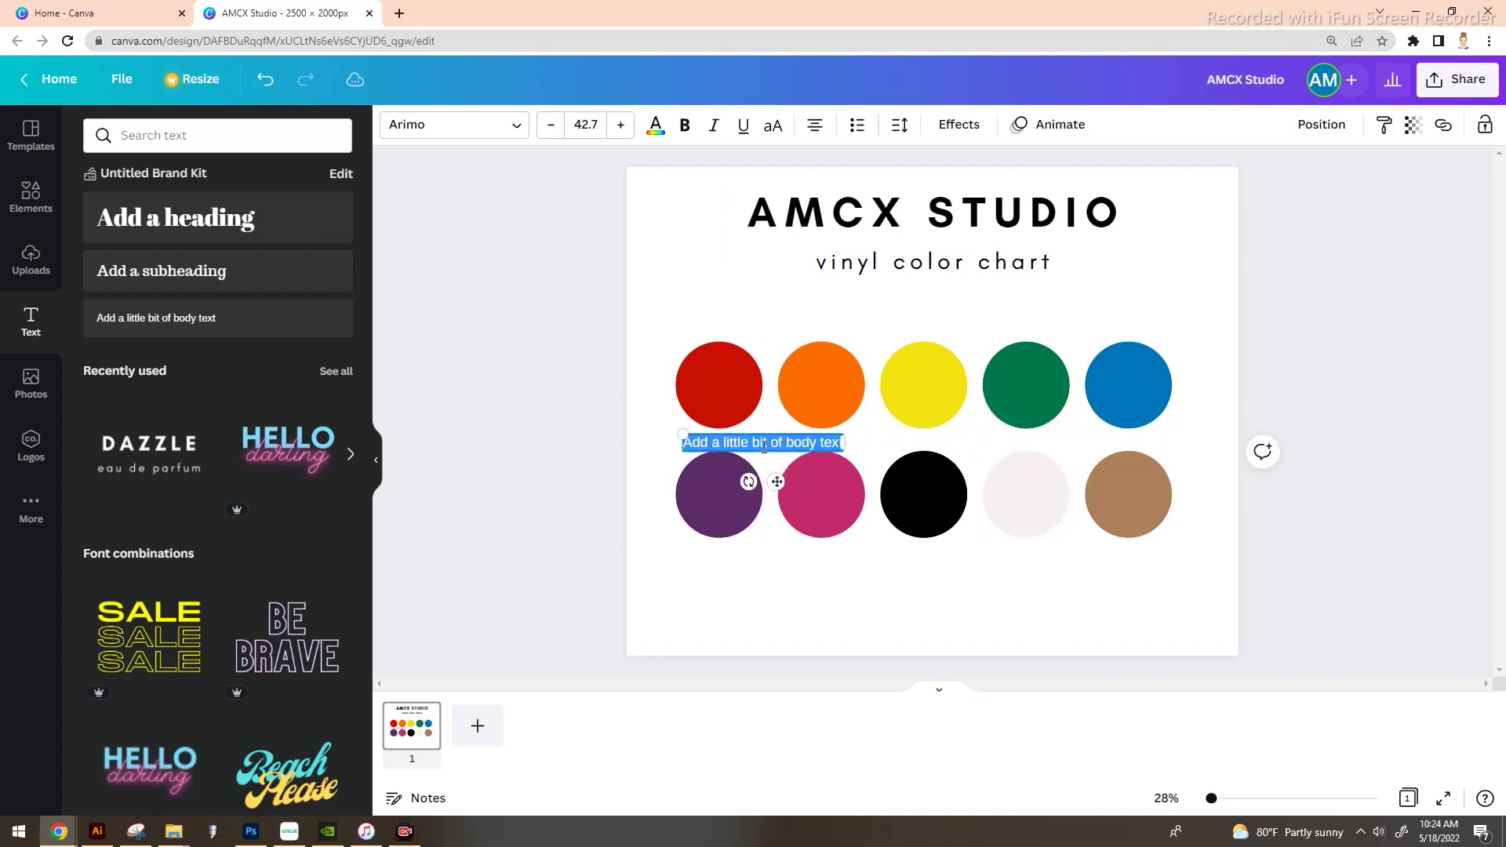
type("Red")
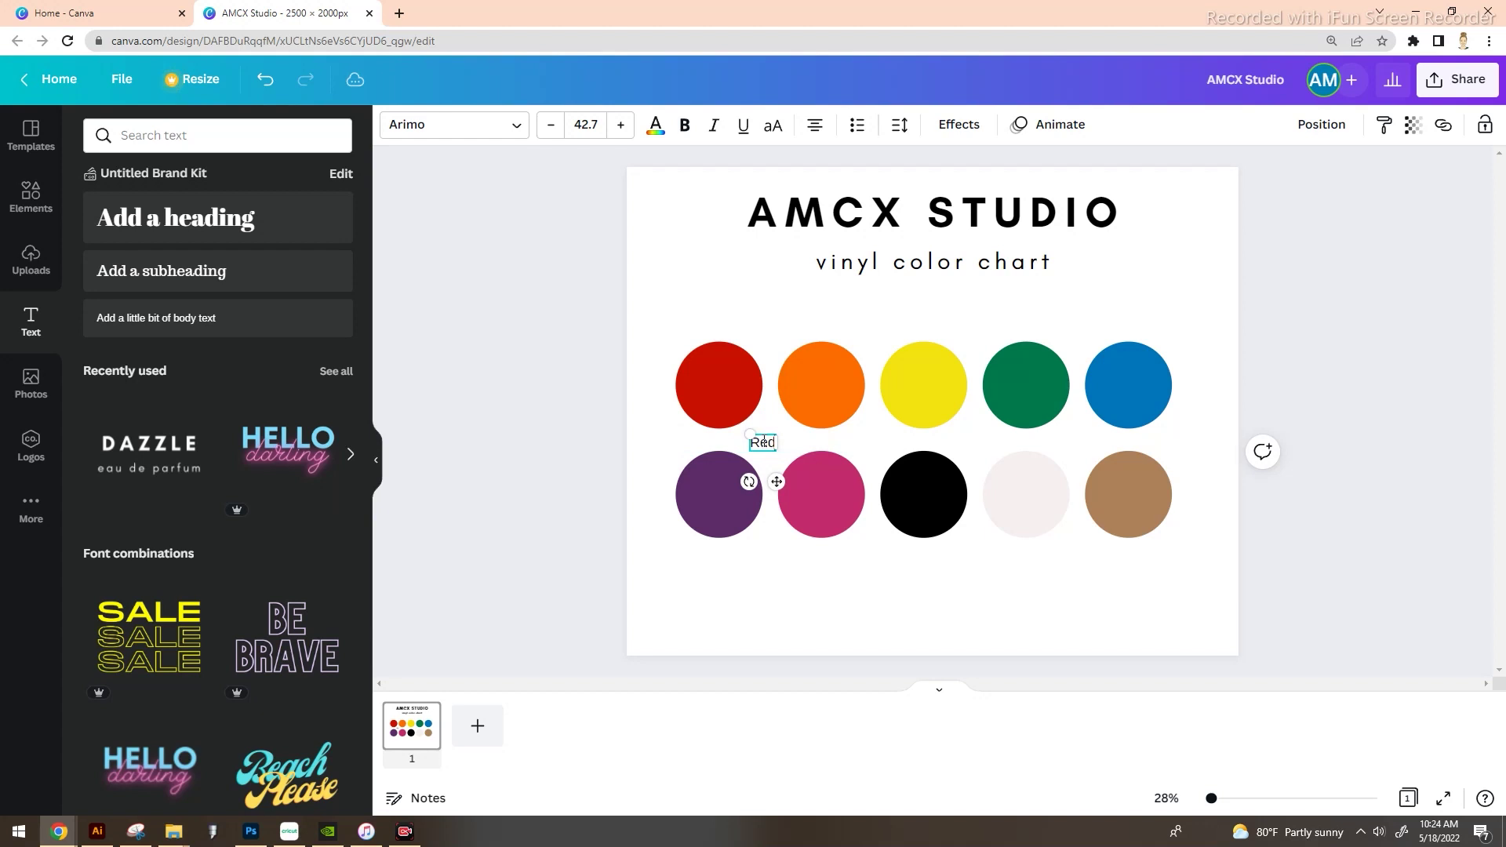
left_click_drag(778, 485, 732, 478)
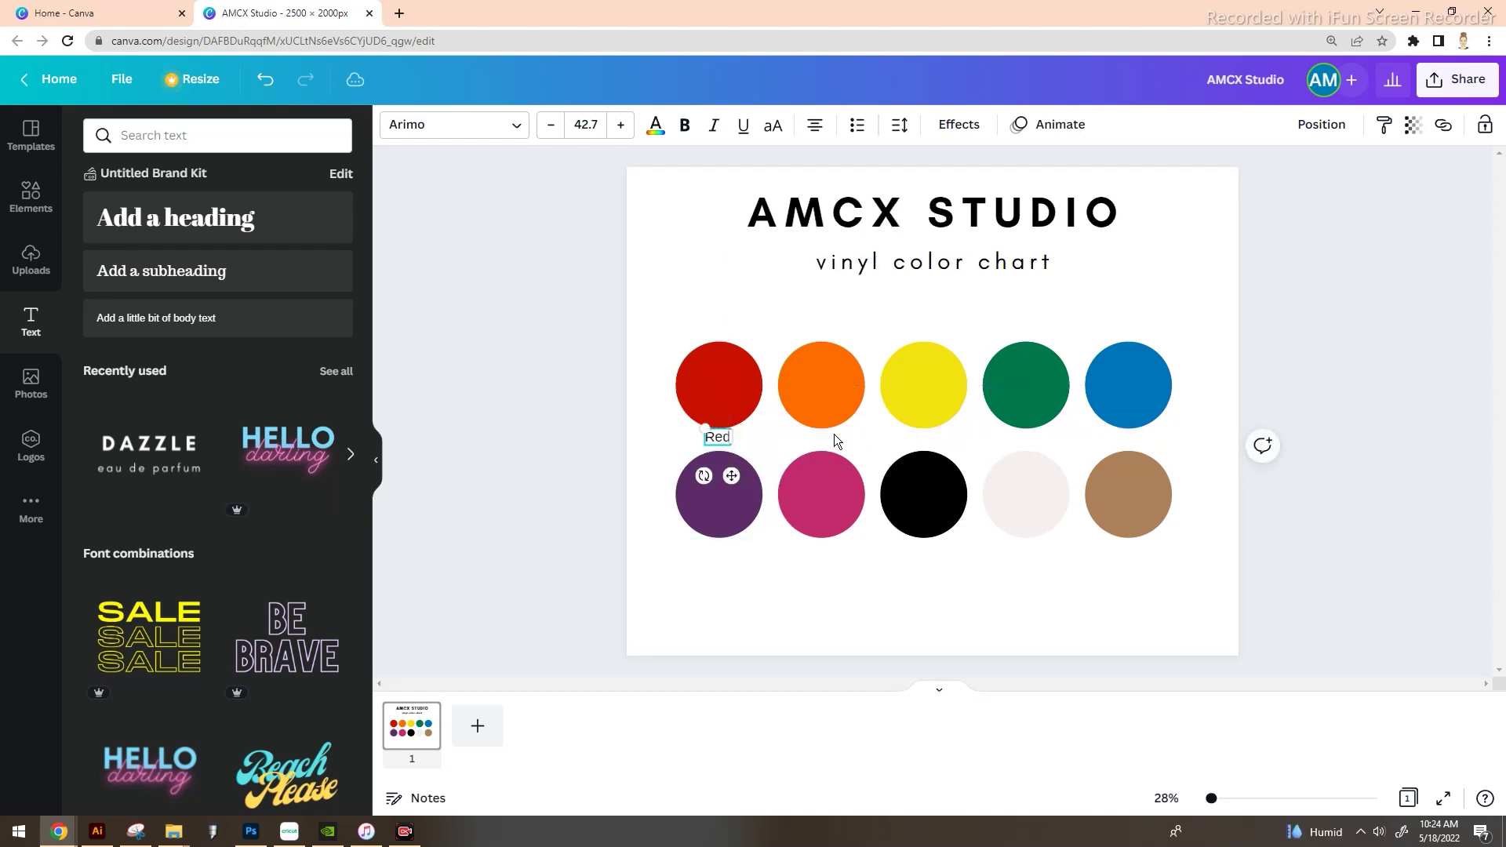
Place copies of the "Red" label beneath the upper row's orange and yellow circles as their color name labels.
left_click(718, 441)
left_click(719, 442)
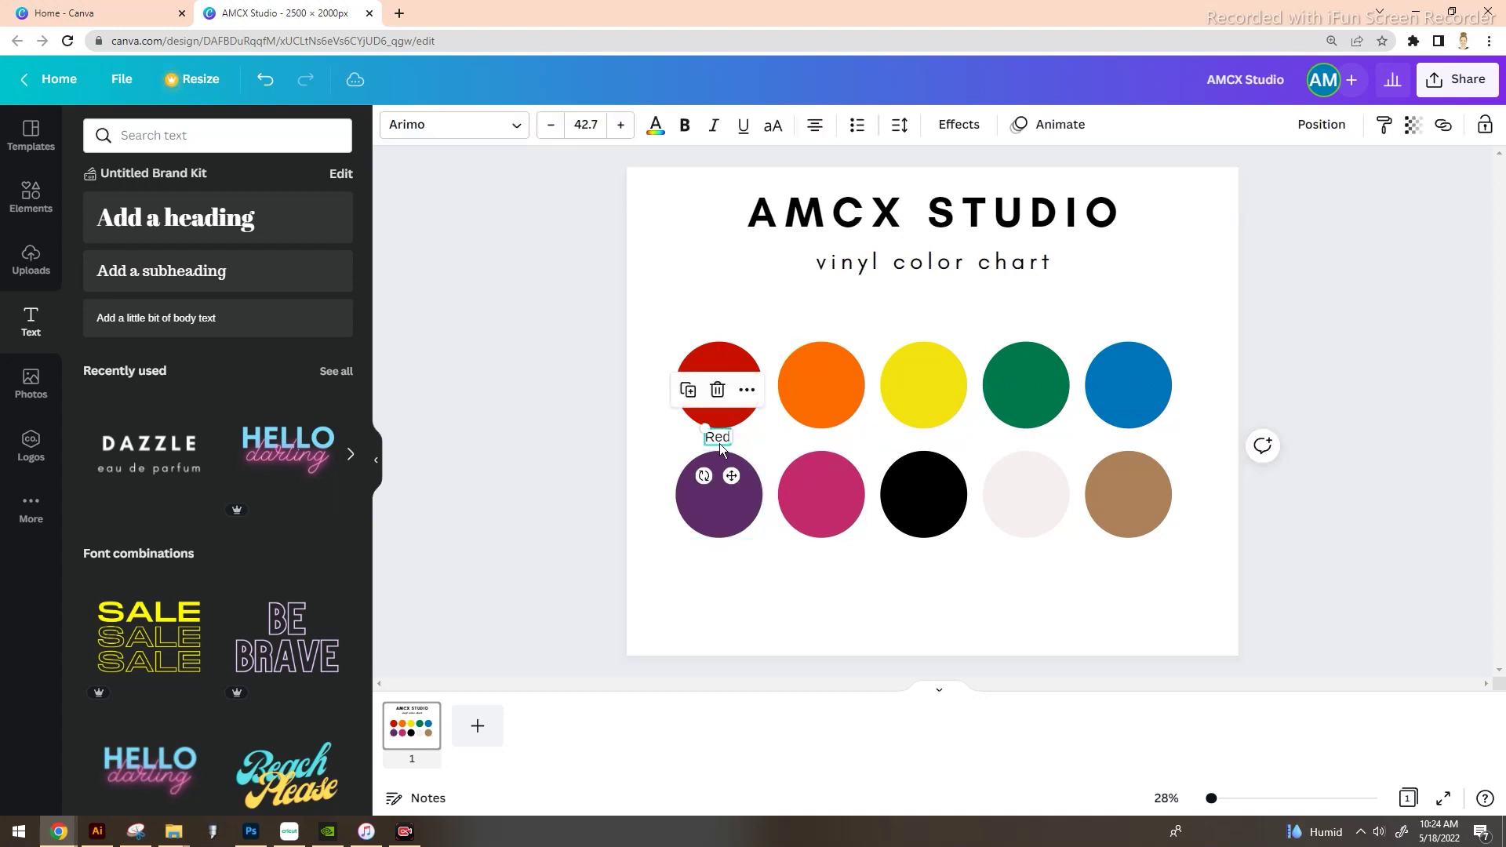
left_click_drag(732, 474, 835, 481)
double_click(826, 439)
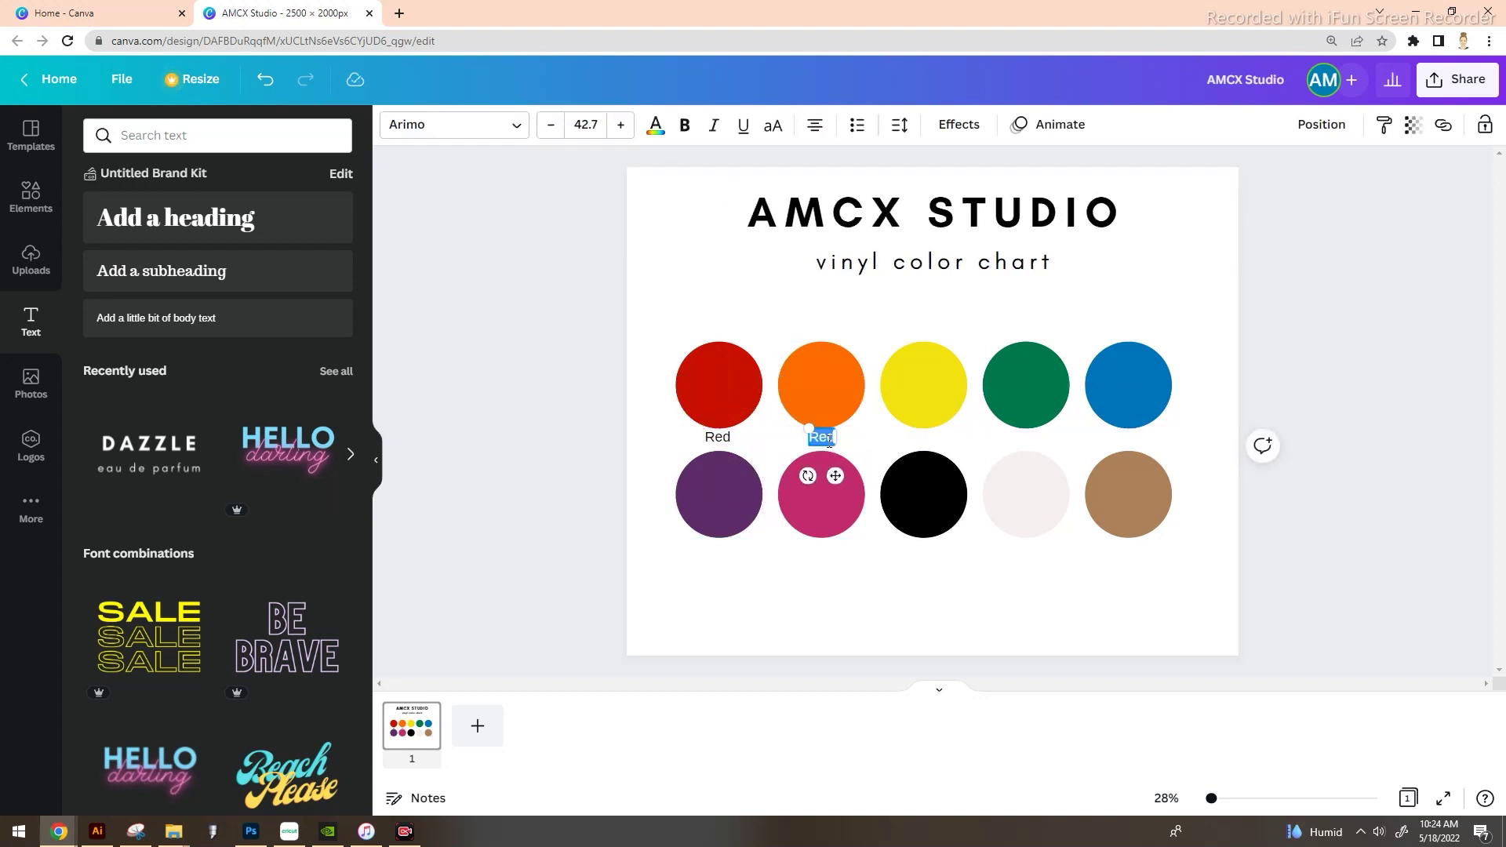
left_click(822, 438)
left_click_drag(821, 438, 922, 467)
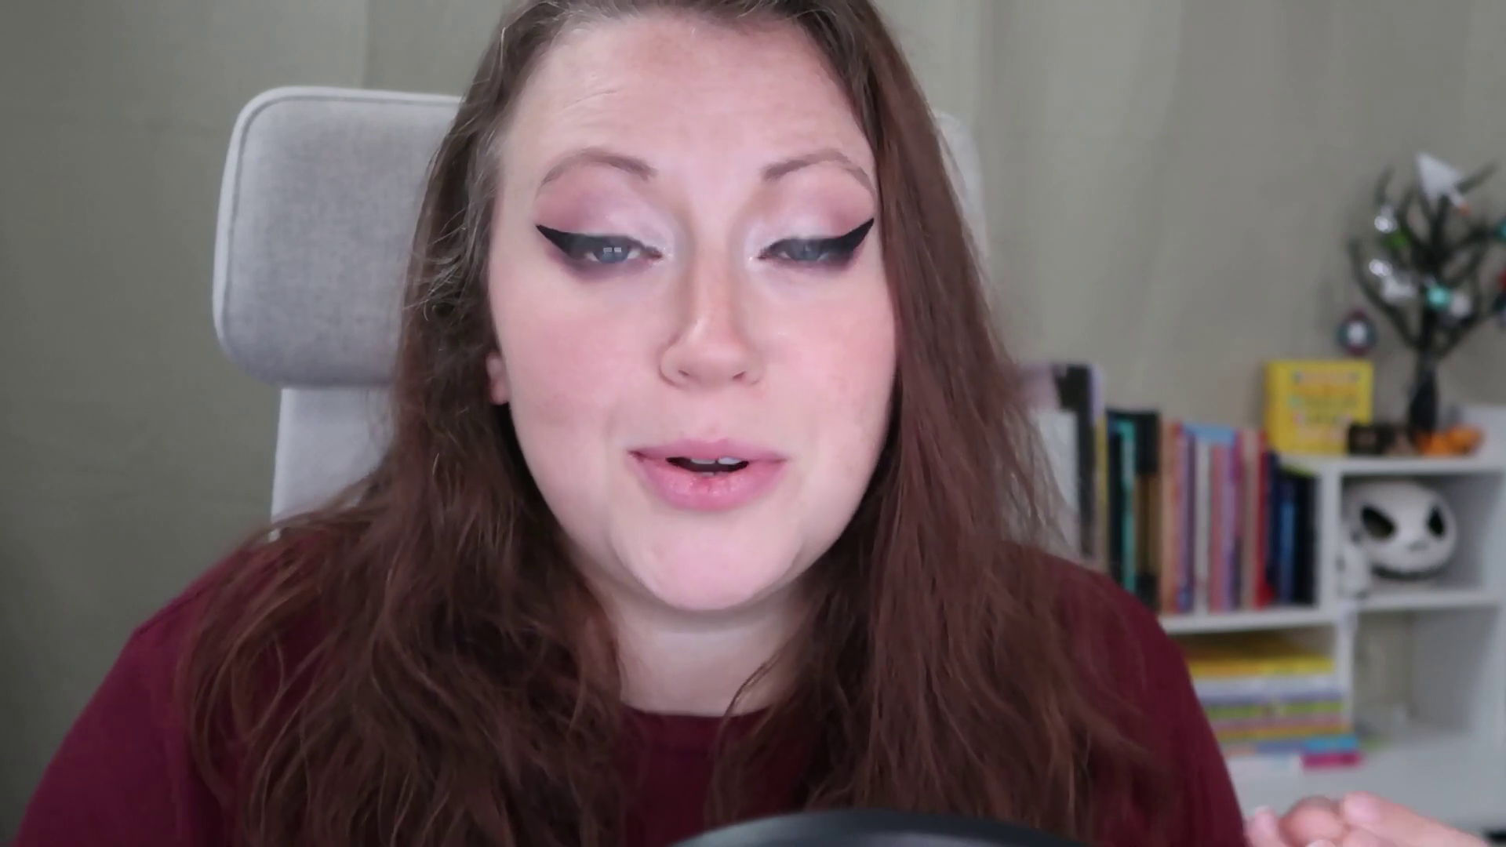